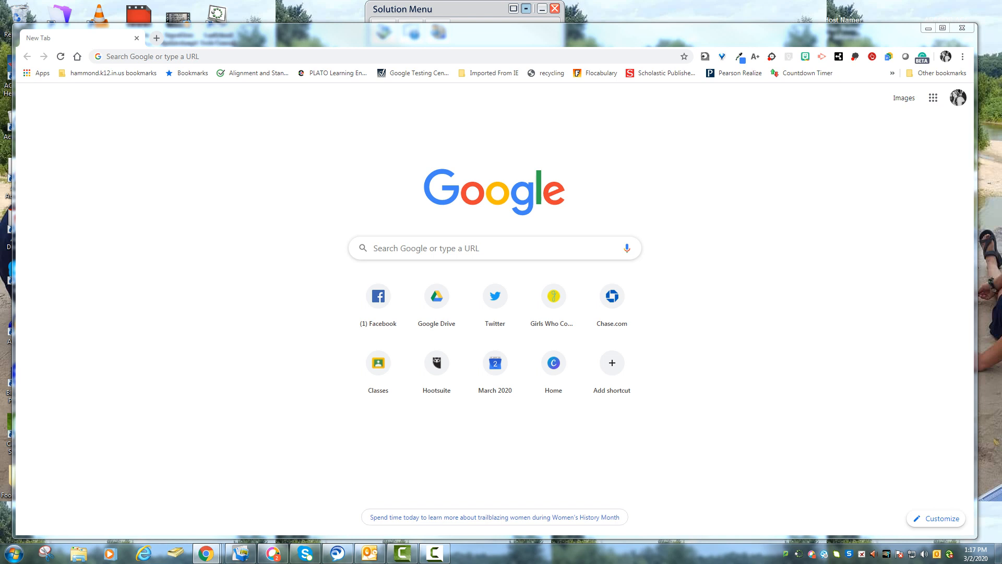
Step: Maximize the browser window and open Google Calendar at calendar.google.com
left_click(942, 28)
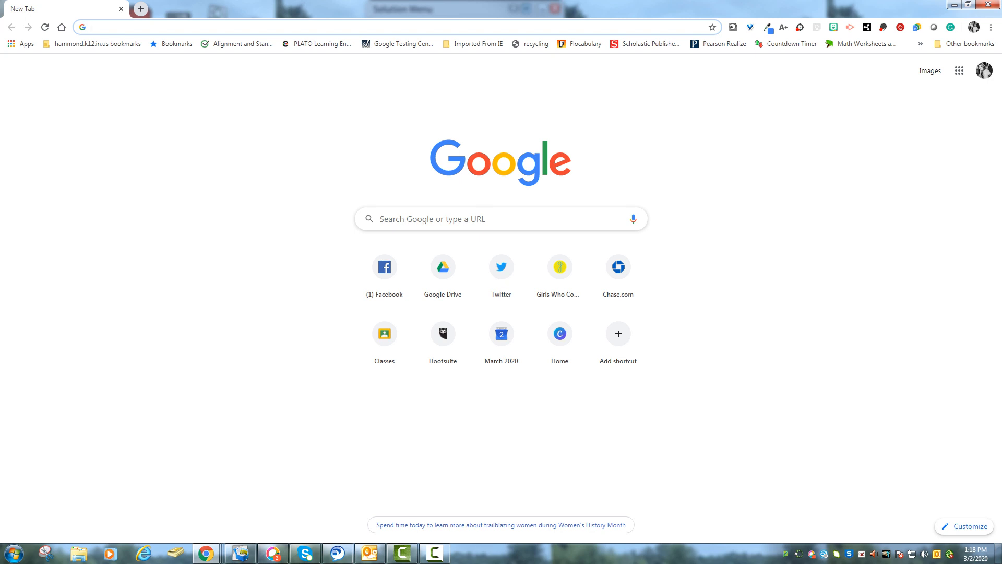
type("calendar.google.com")
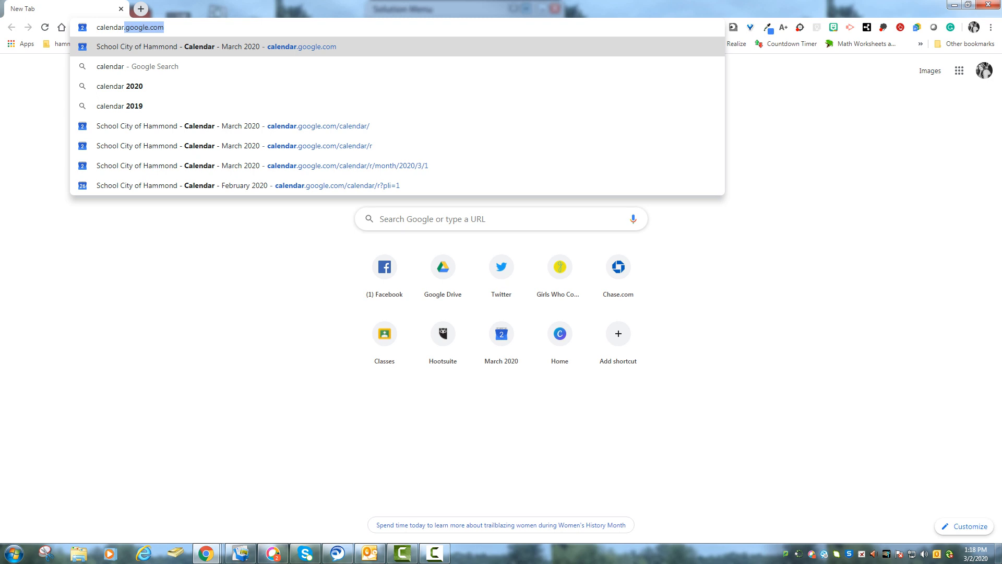
key("Return")
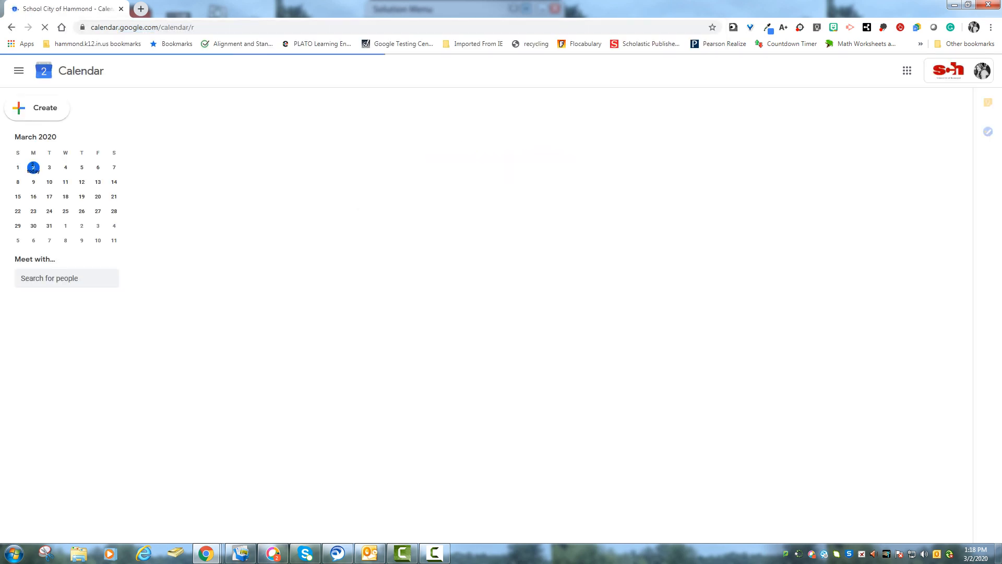
Step: Open Calendar through the Google apps list and dismiss the site's request to open web calendar links
left_click(907, 71)
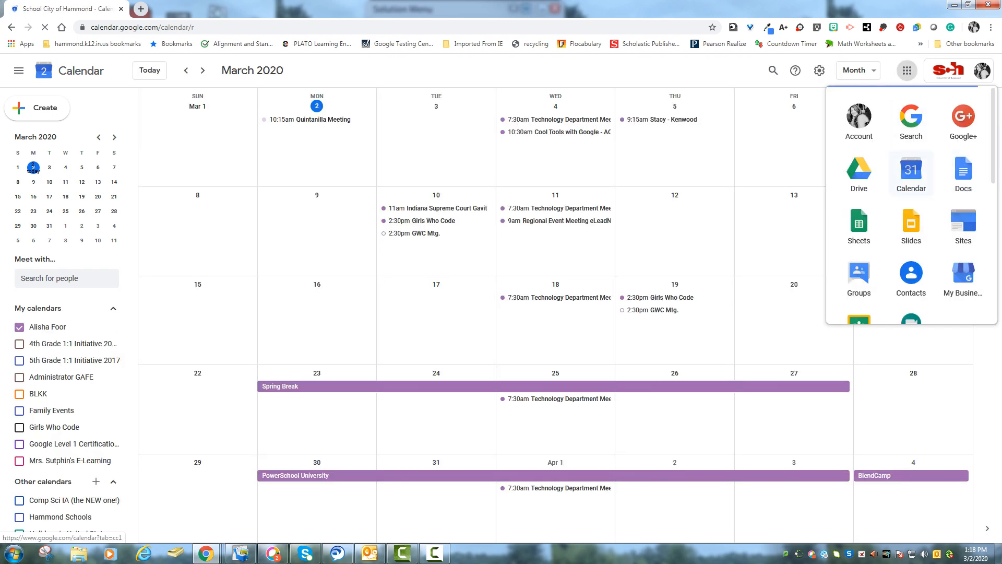
left_click(911, 172)
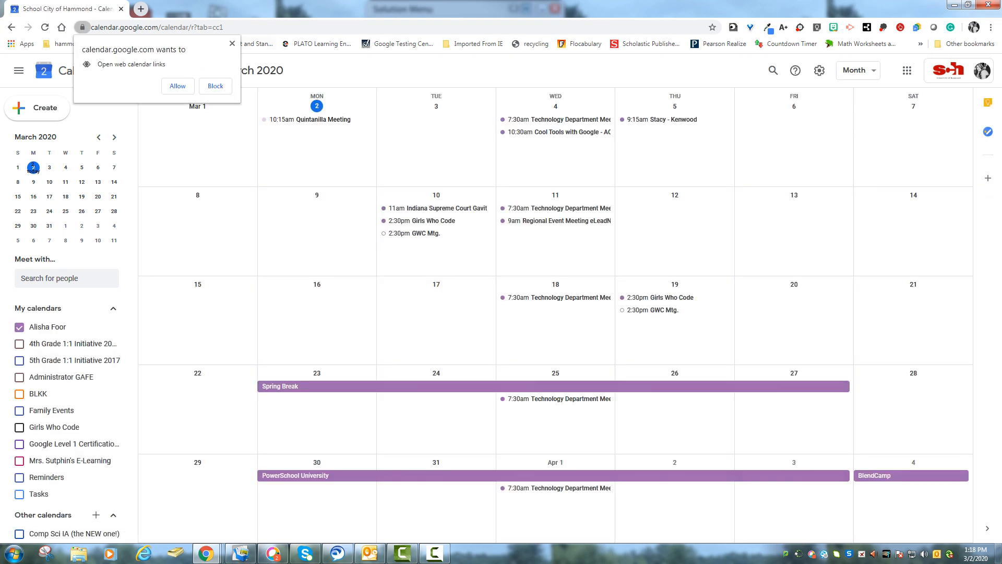
left_click(232, 43)
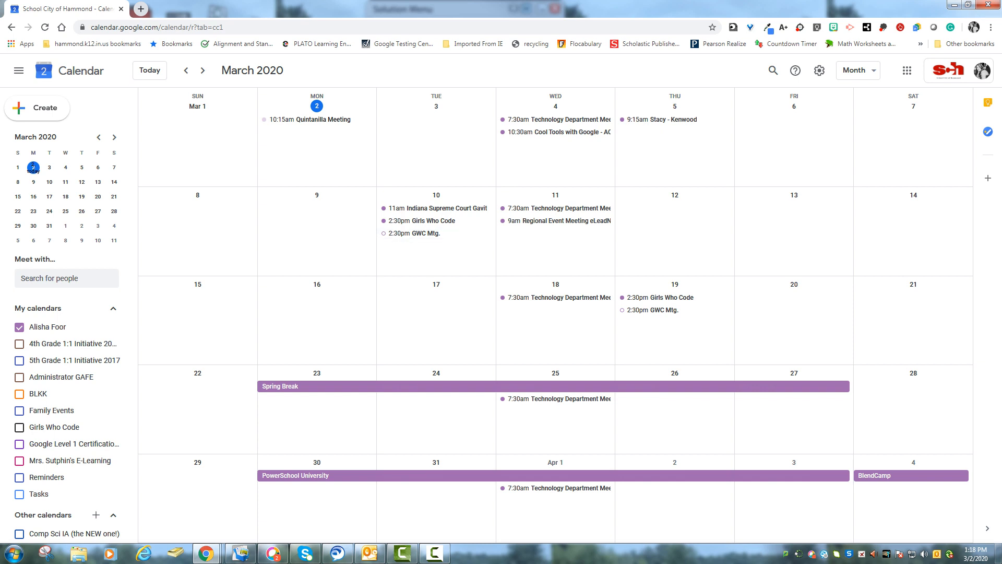
Step: View the calendar by Day and by Week, and return to the Month view
left_click(858, 70)
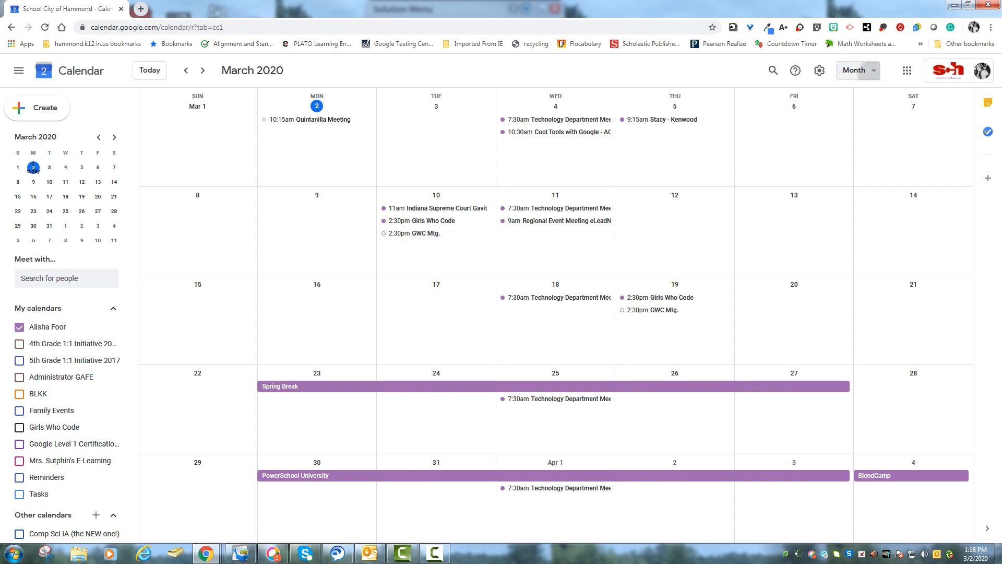
left_click(872, 97)
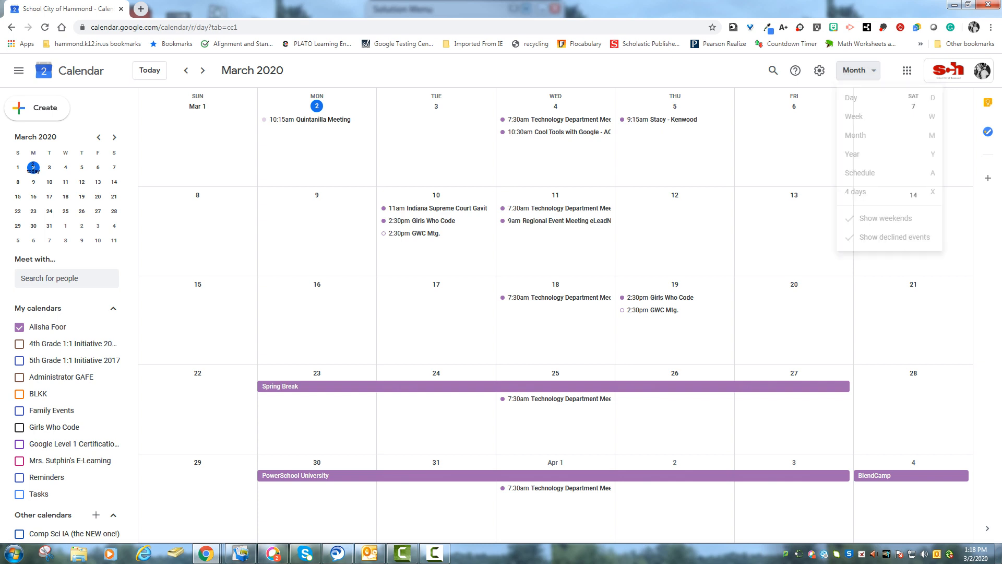
left_click(863, 70)
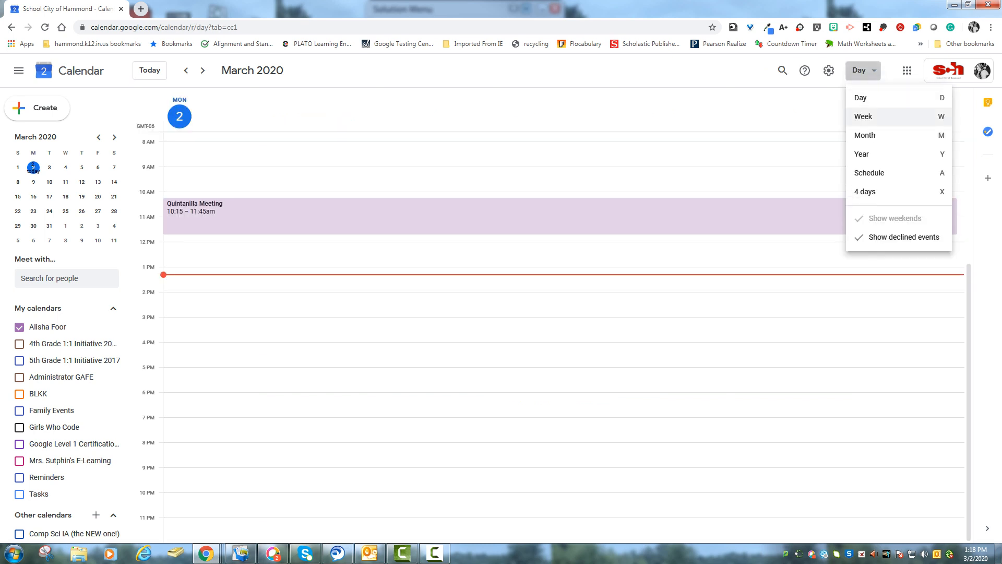
left_click(862, 115)
left_click(860, 69)
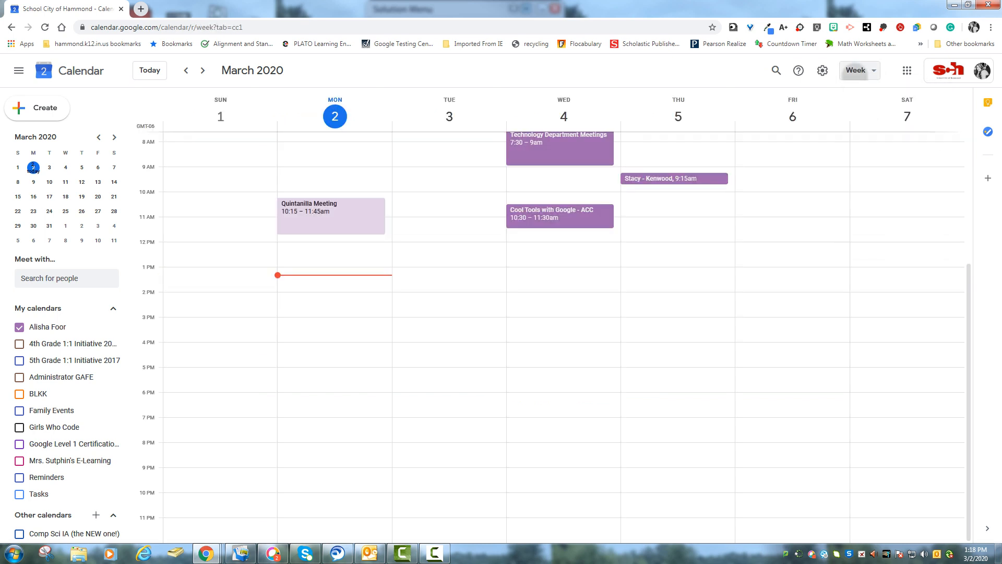
left_click(866, 135)
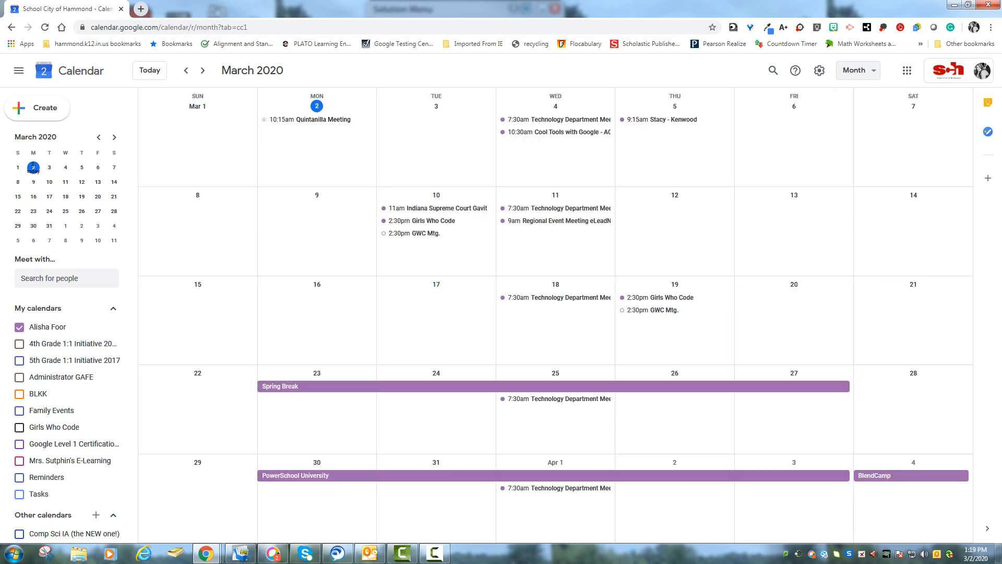
Step: View the calendar in the Year and Schedule layouts, and return to the Month view
left_click(856, 70)
left_click(856, 154)
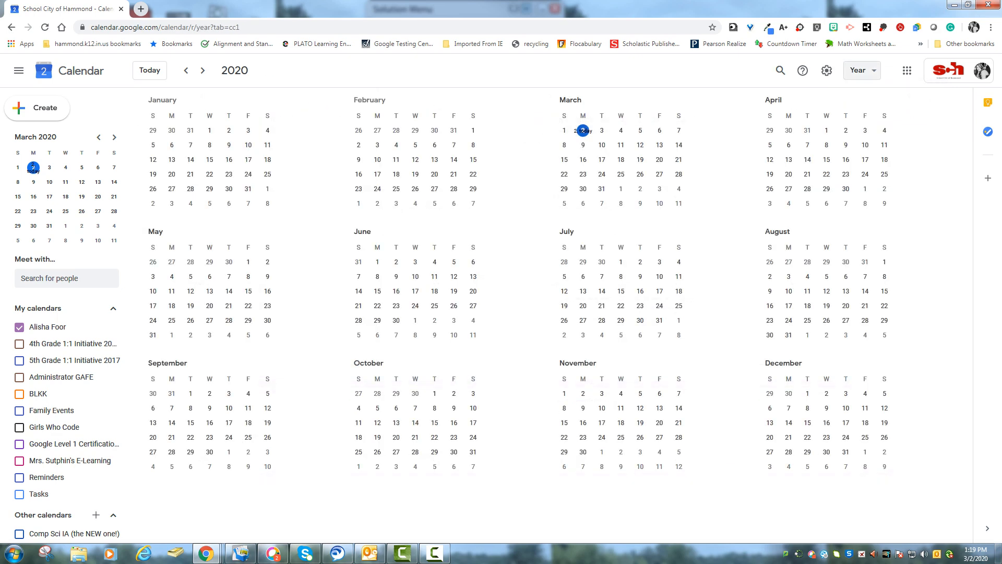
left_click(859, 70)
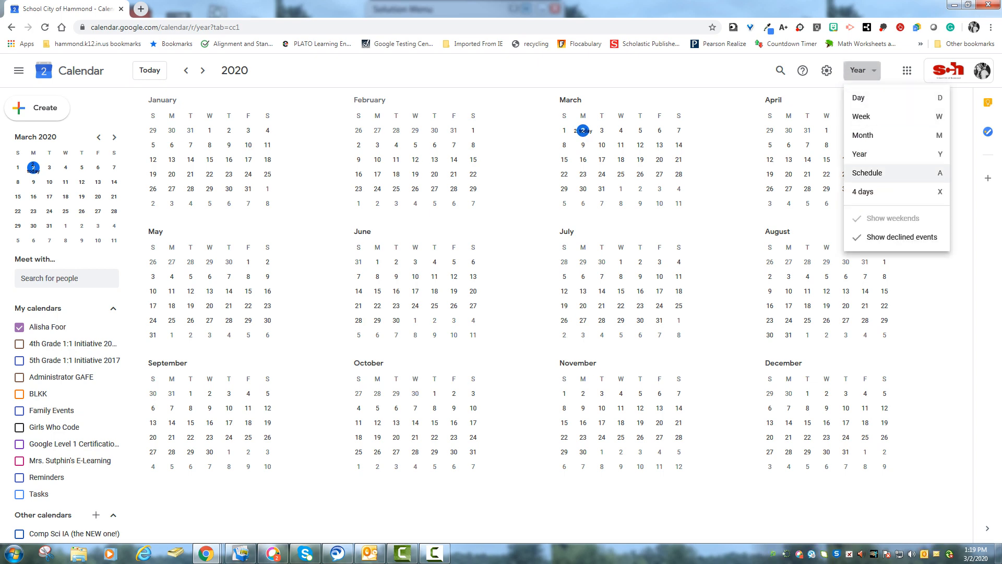
left_click(867, 173)
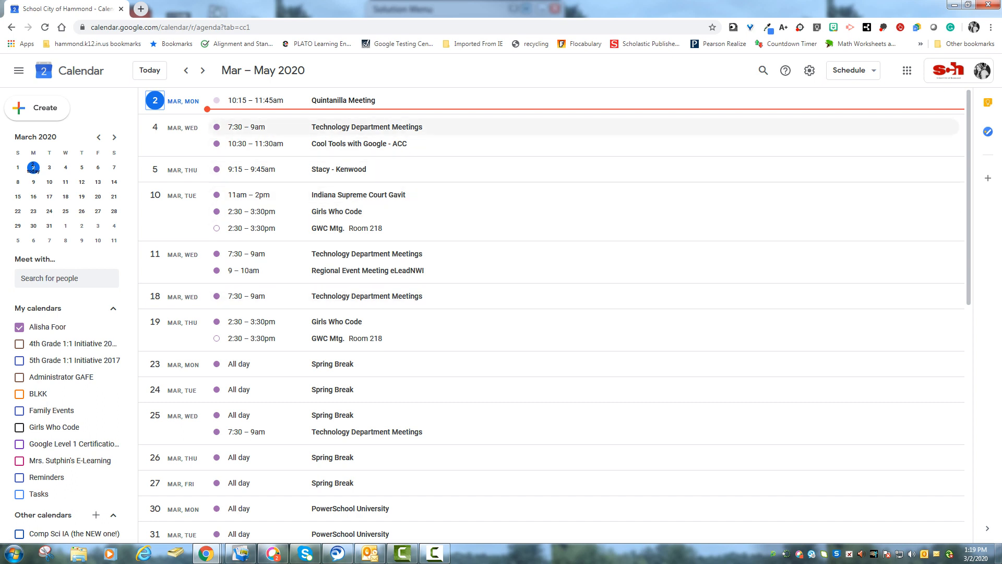
left_click(853, 69)
left_click(846, 135)
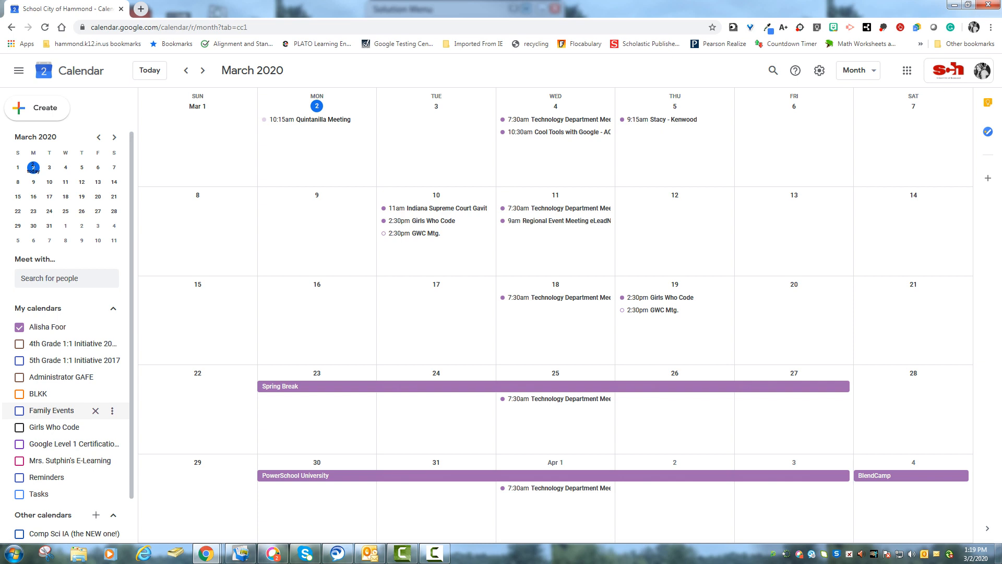
Step: Show the Family Events, Girls Who Code and Google Level 1 Certification calendars in the month grid, and hide all three again
left_click(20, 410)
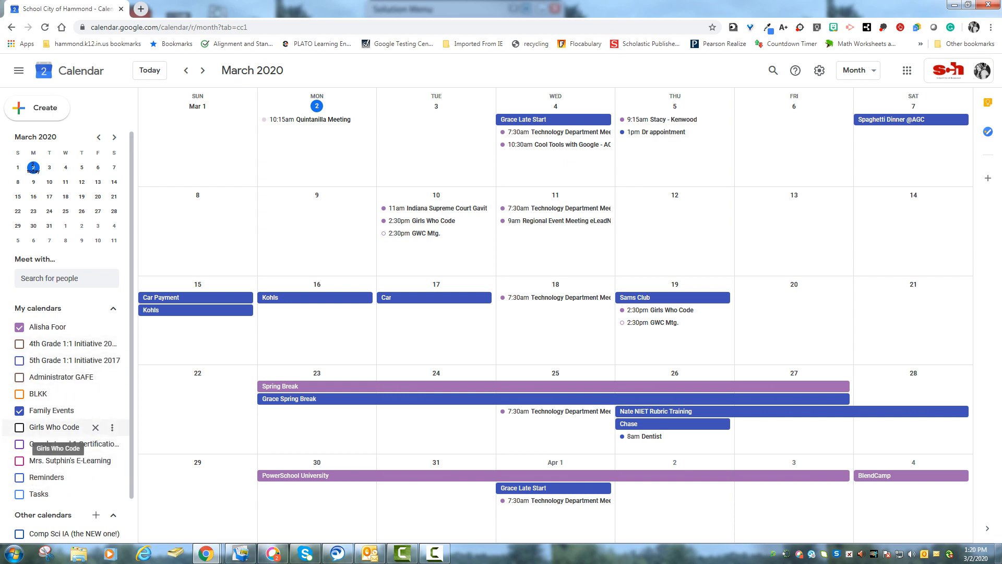
left_click(20, 427)
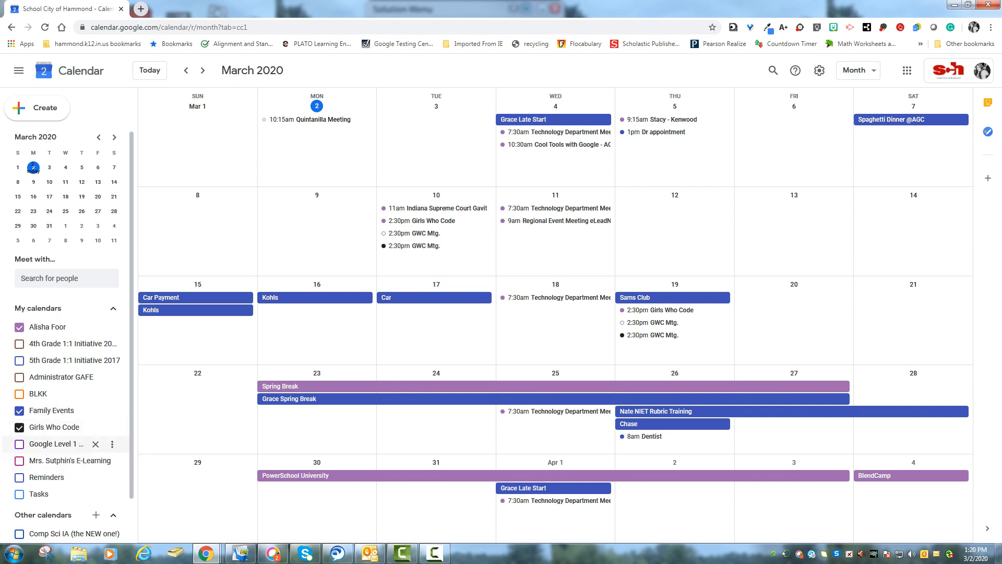
left_click(20, 443)
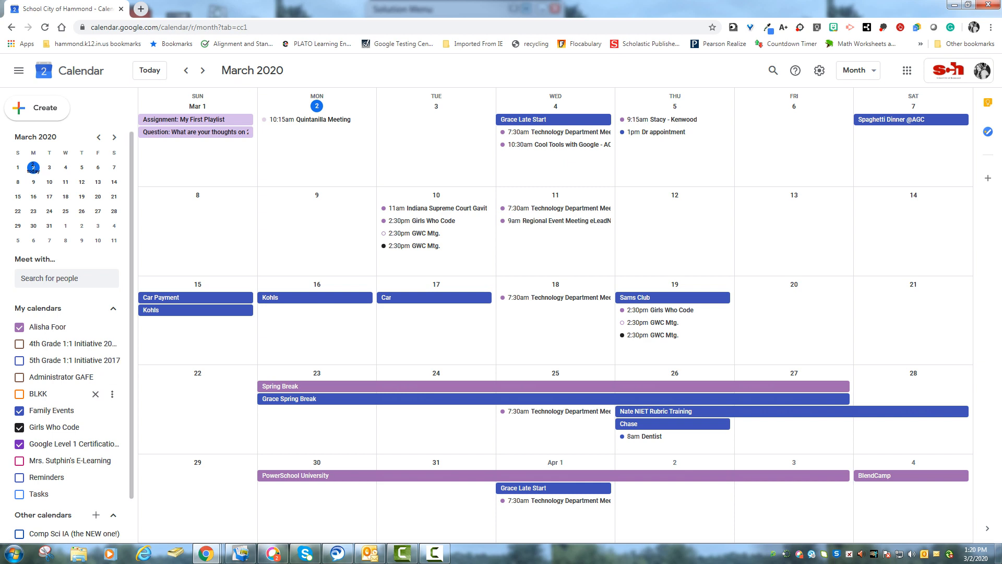
left_click(19, 443)
left_click(19, 427)
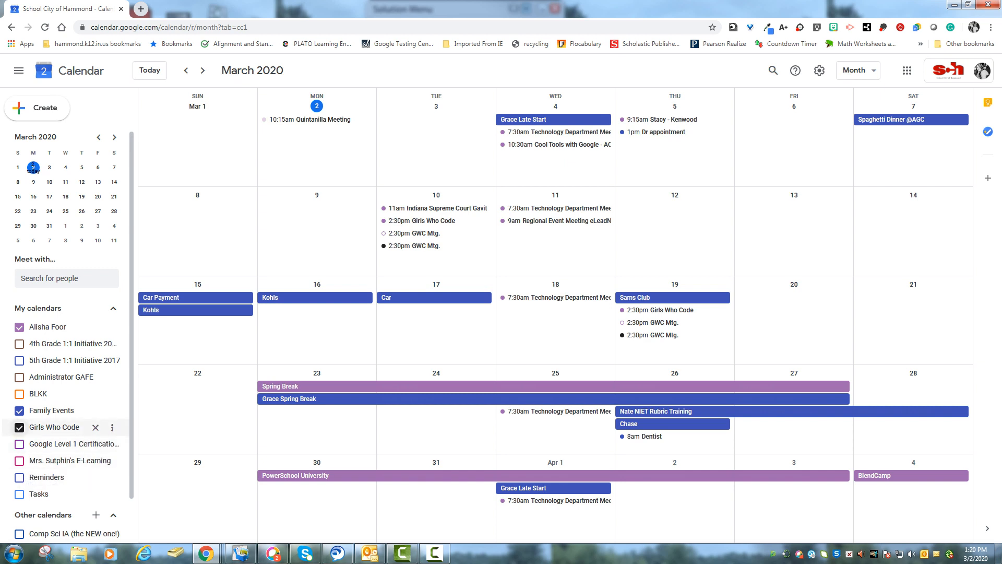
left_click(19, 410)
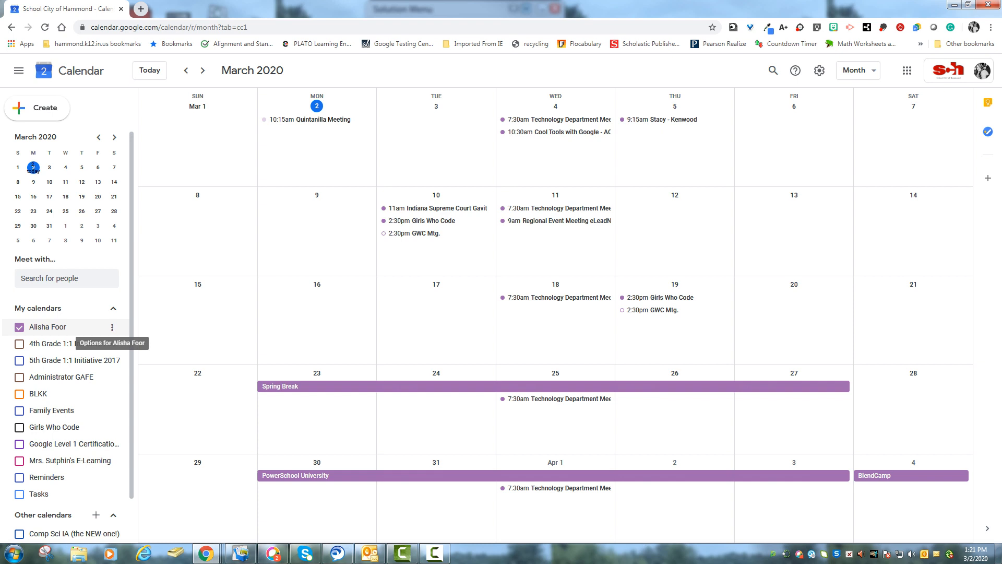
Step: Look at the primary calendar's options and the form for creating a new calendar, leaving without creating one
left_click(111, 327)
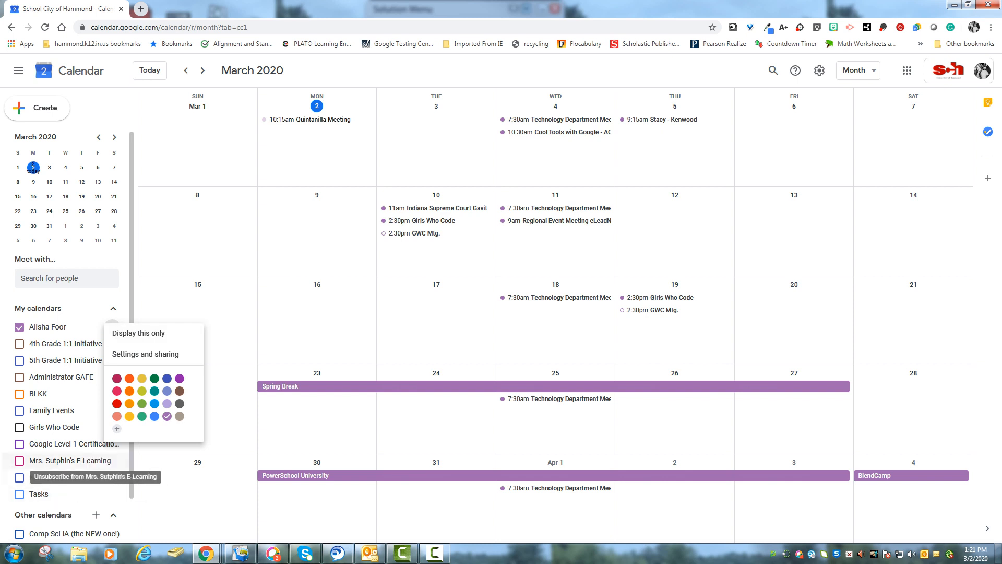
scroll(96, 466, "down", 1)
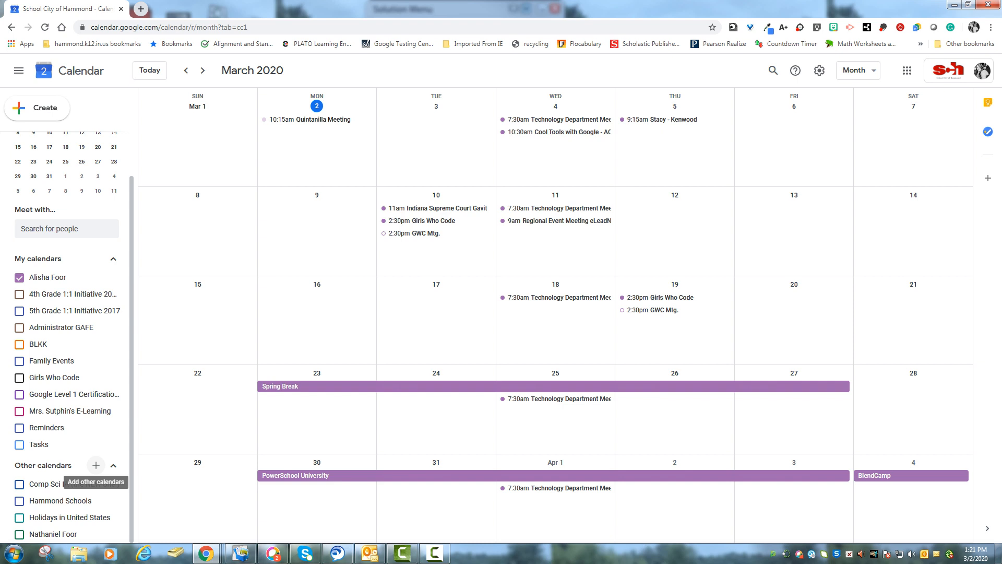
left_click(96, 466)
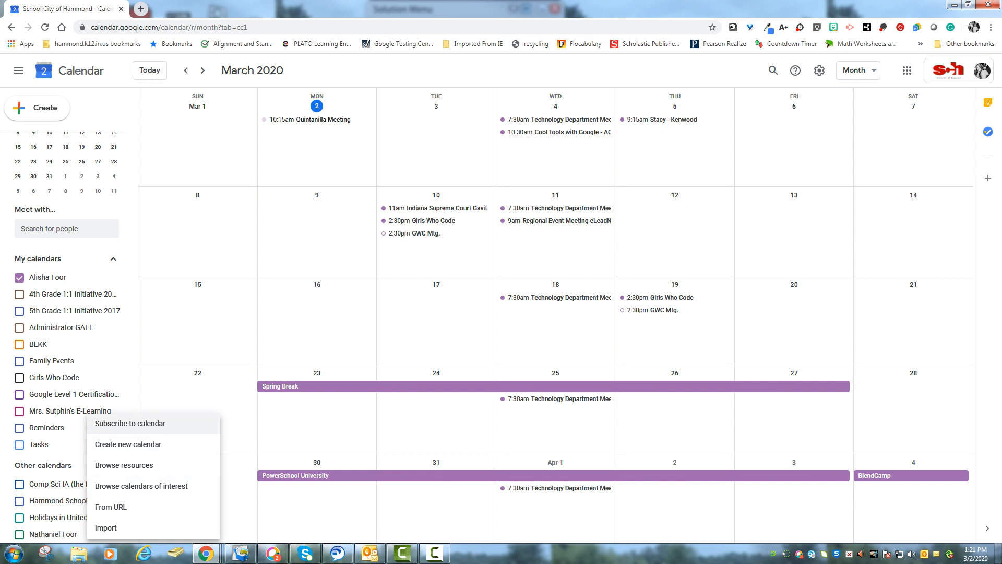
left_click(128, 445)
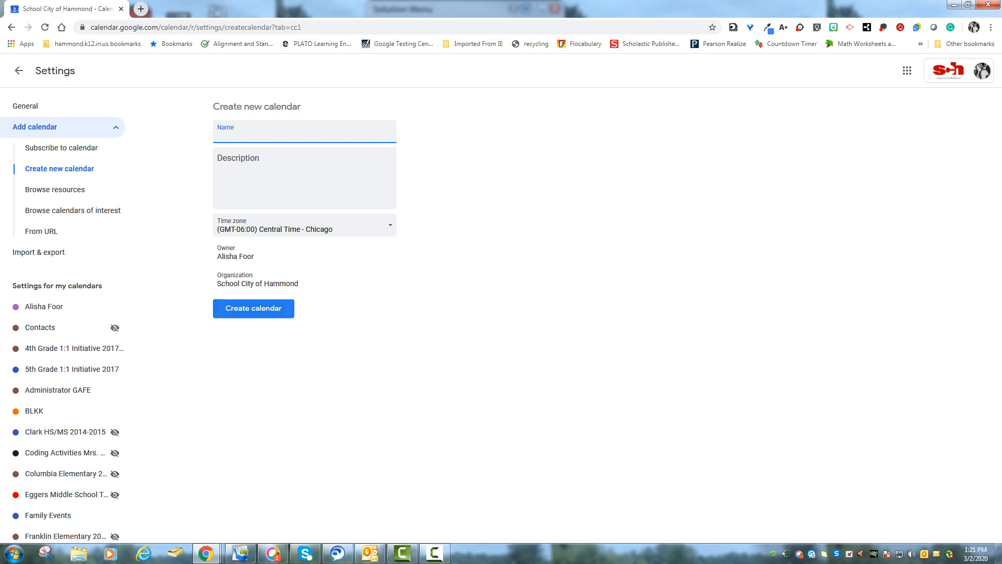
left_click(19, 71)
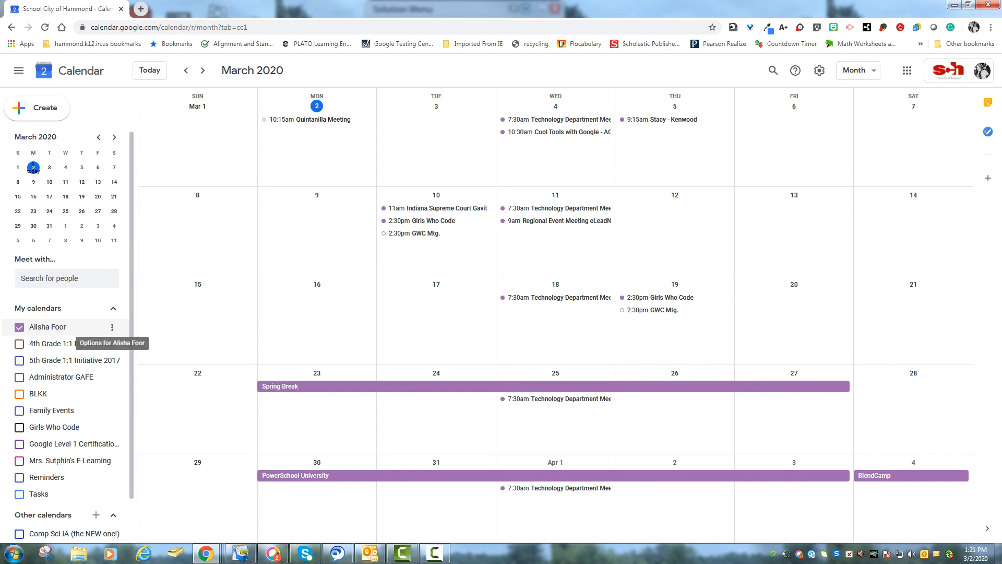
Step: Open the primary calendar's settings and sharing, and go through its access permissions to the list of specific people it is shared with
left_click(112, 327)
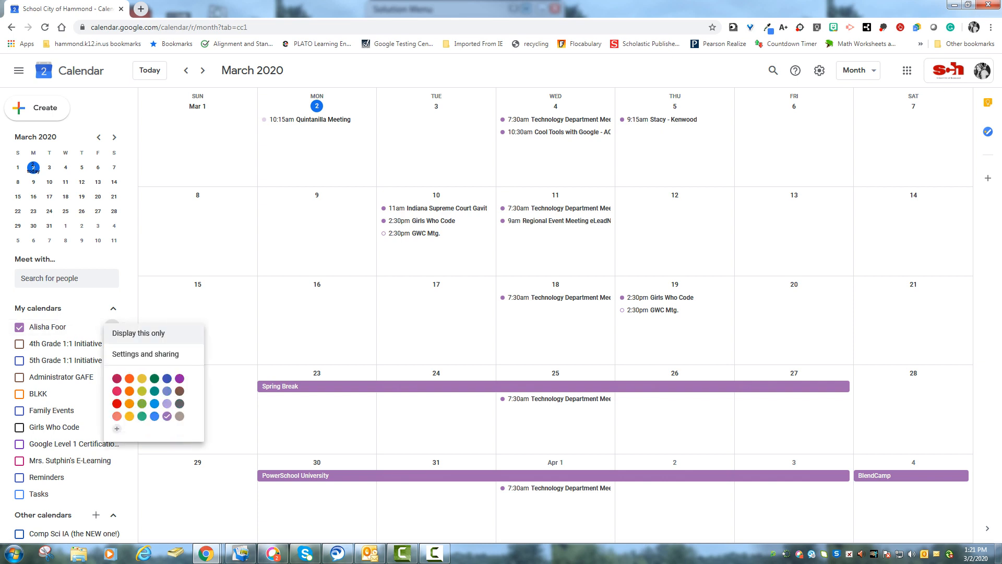
left_click(145, 354)
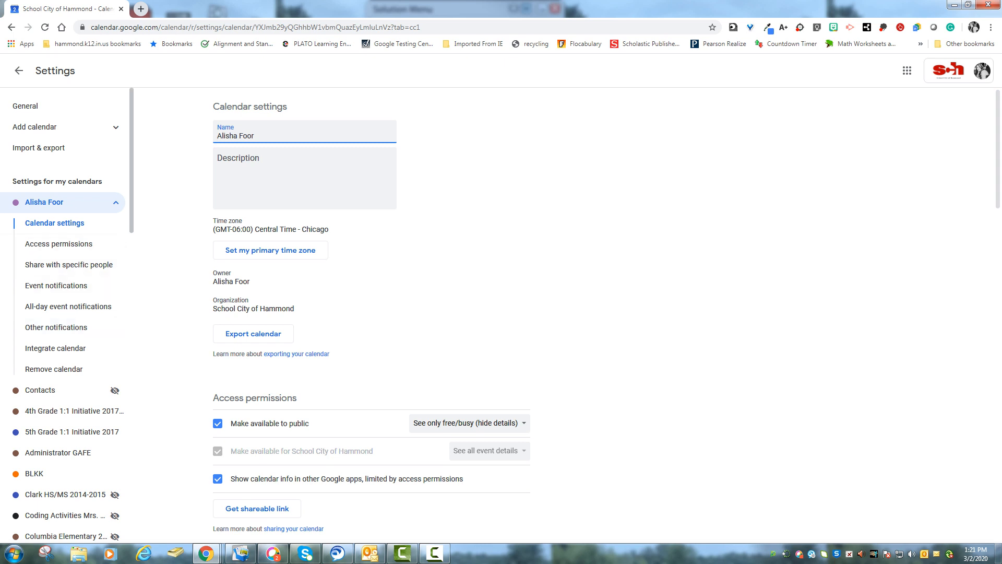
left_click(59, 244)
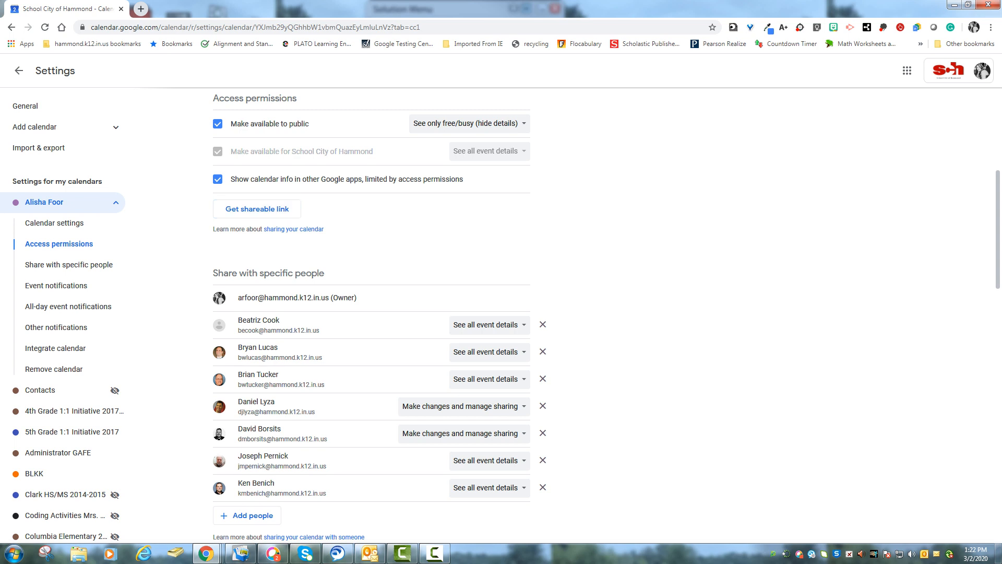
scroll(372, 313, "down", 2)
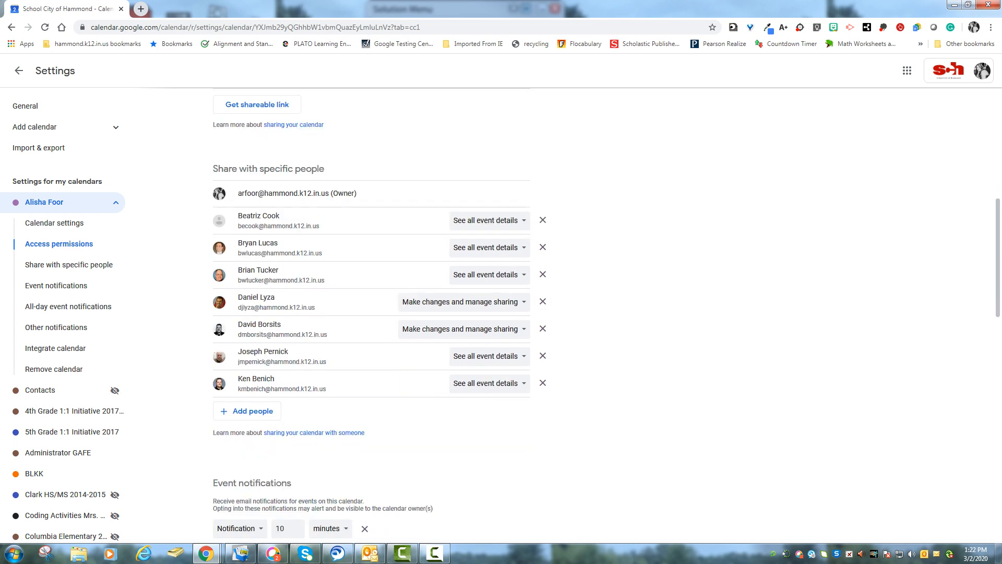
scroll(371, 314, "down", 1)
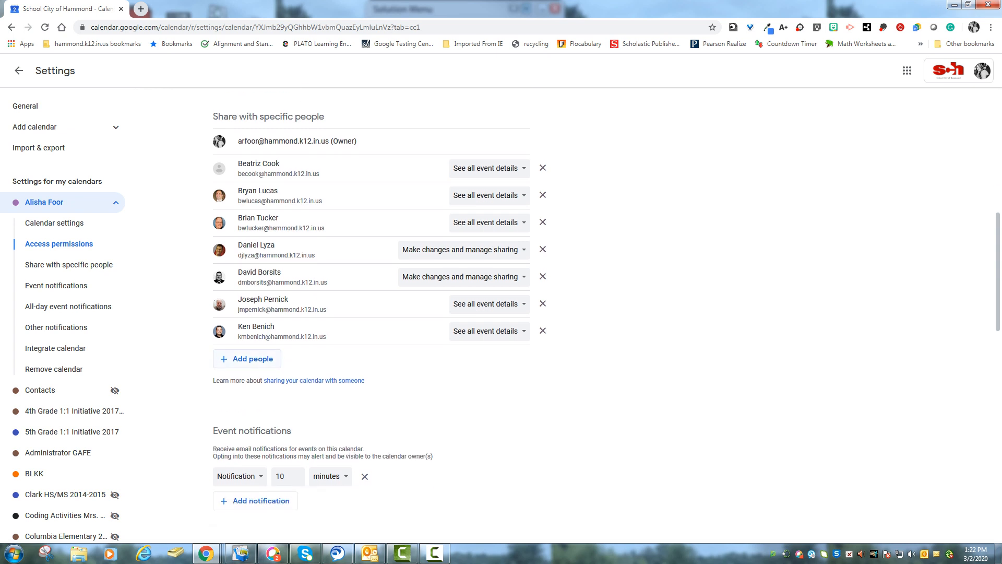
Step: Start sharing the calendar with another person by searching for their last name and adding the first suggested contact
left_click(247, 359)
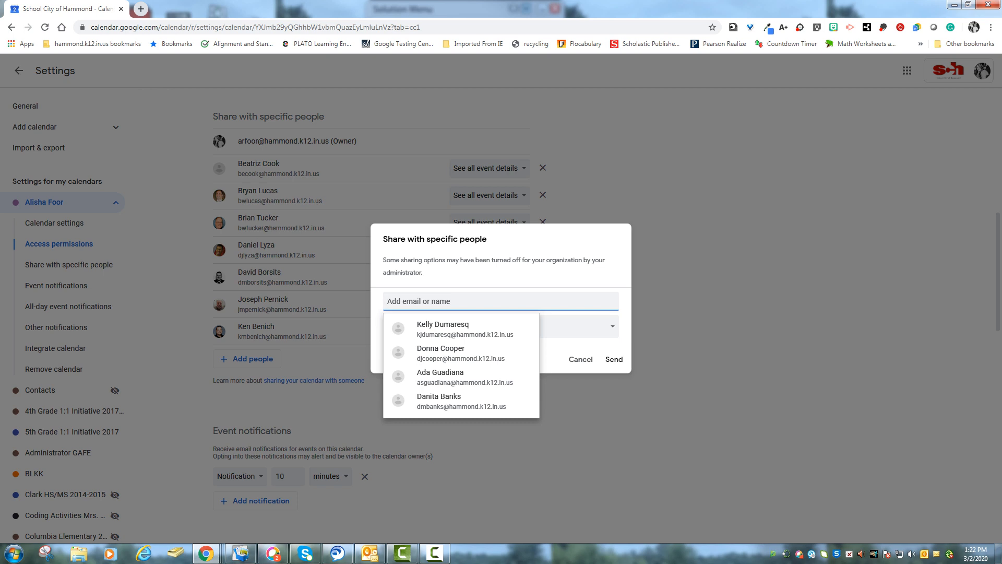
type("f")
key("BackSpace")
type("foor")
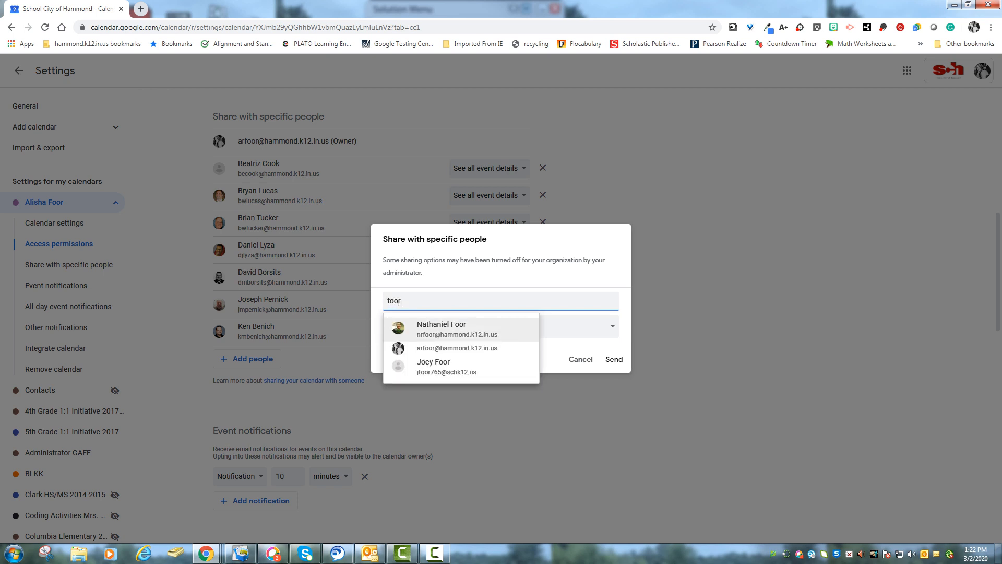
key("Return")
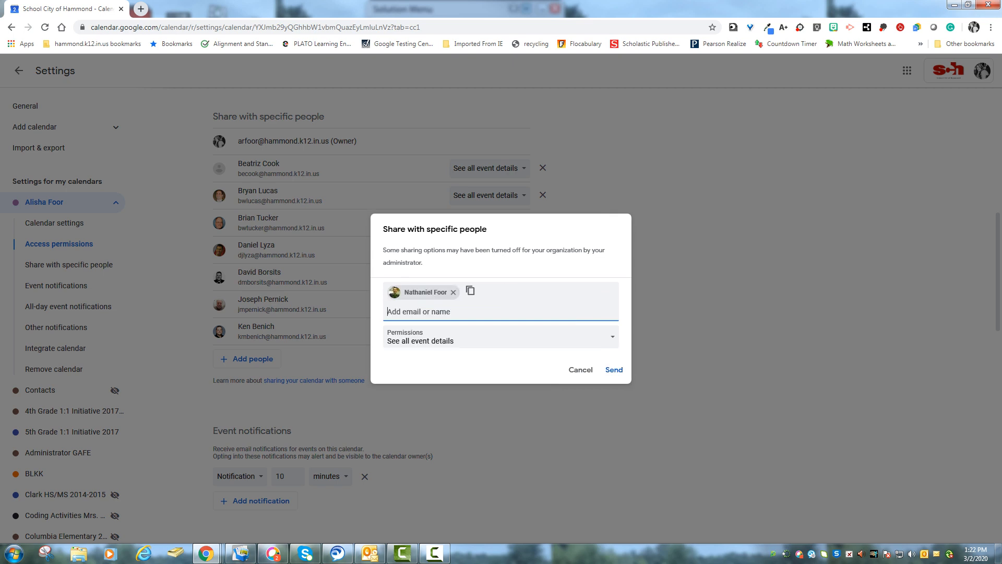
Step: Go through the permission levels offered for the added person, choose See all event details, and cancel the sharing
left_click(501, 337)
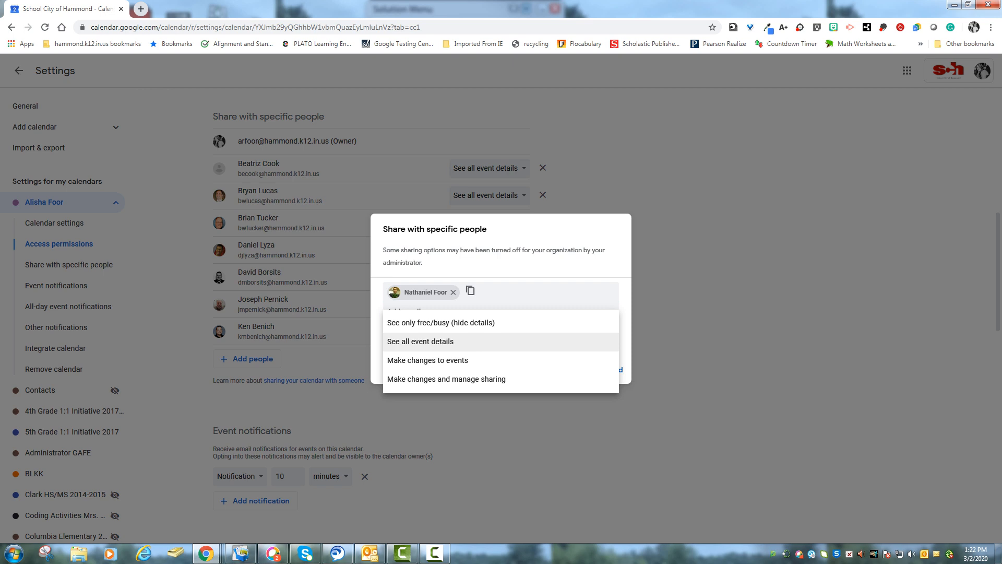
key("Down")
key("Down")
key("Down")
key("Down")
key("Down")
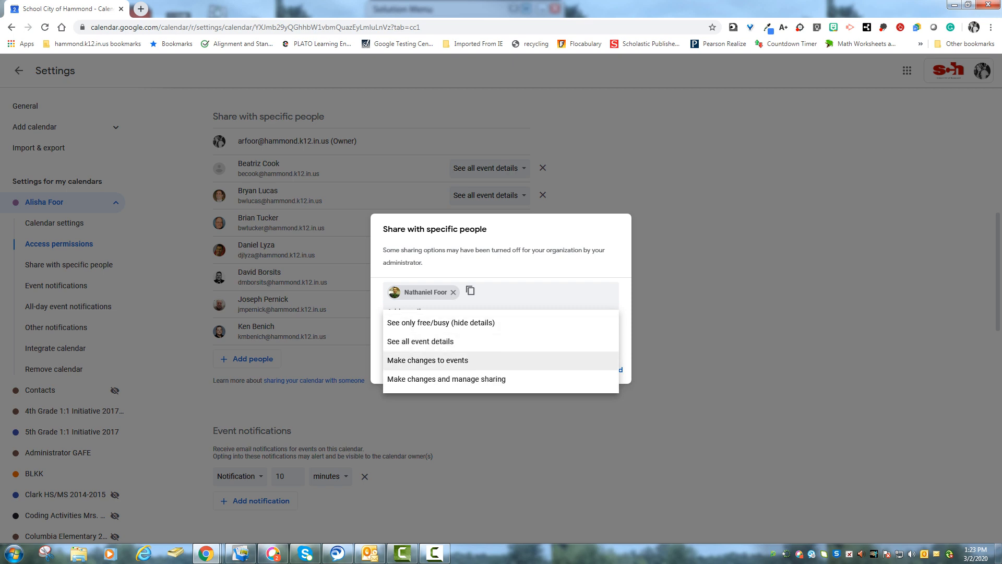
key("Down")
key("Up")
key("Up")
key("Down")
key("Up")
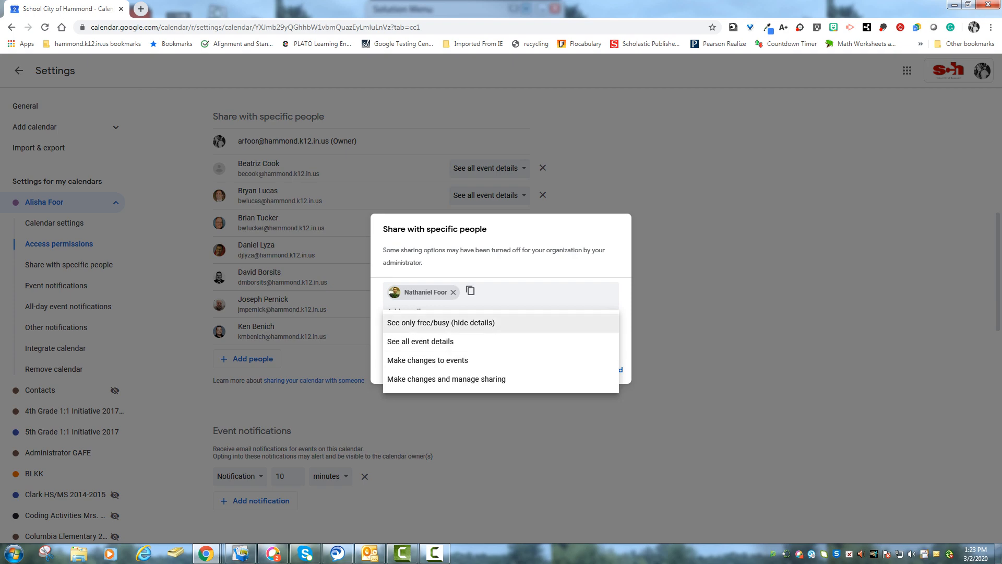
left_click(420, 341)
left_click(580, 369)
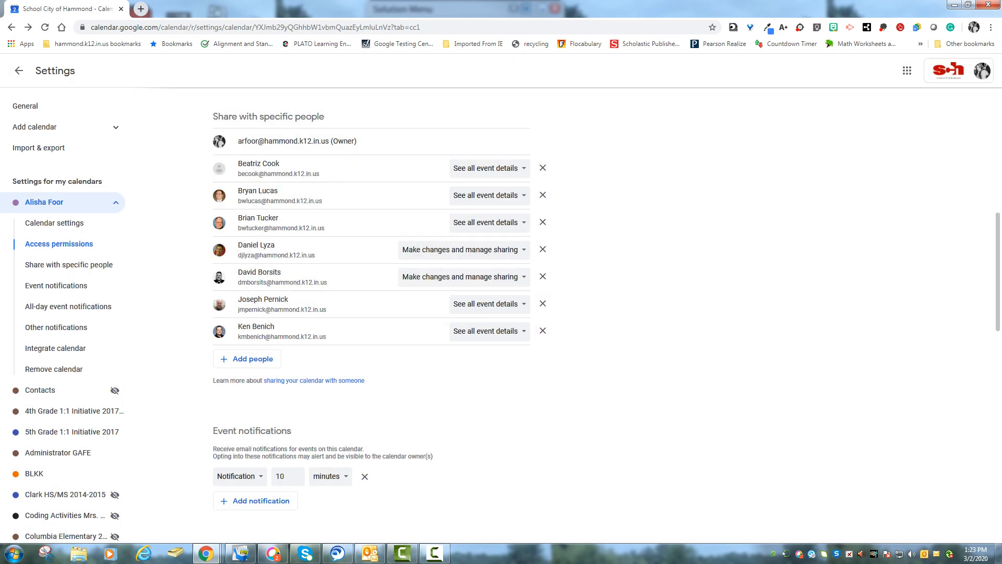
Step: Set the primary calendar's event notification to 11 minutes, look over its time unit options, and return to the month view
scroll(502, 313, "down", 3)
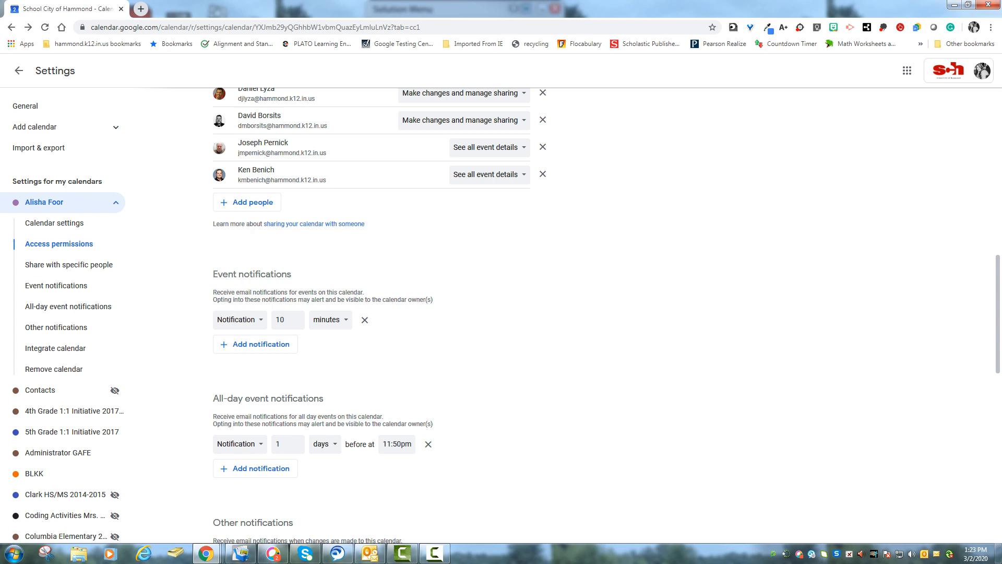
scroll(501, 313, "down", 1)
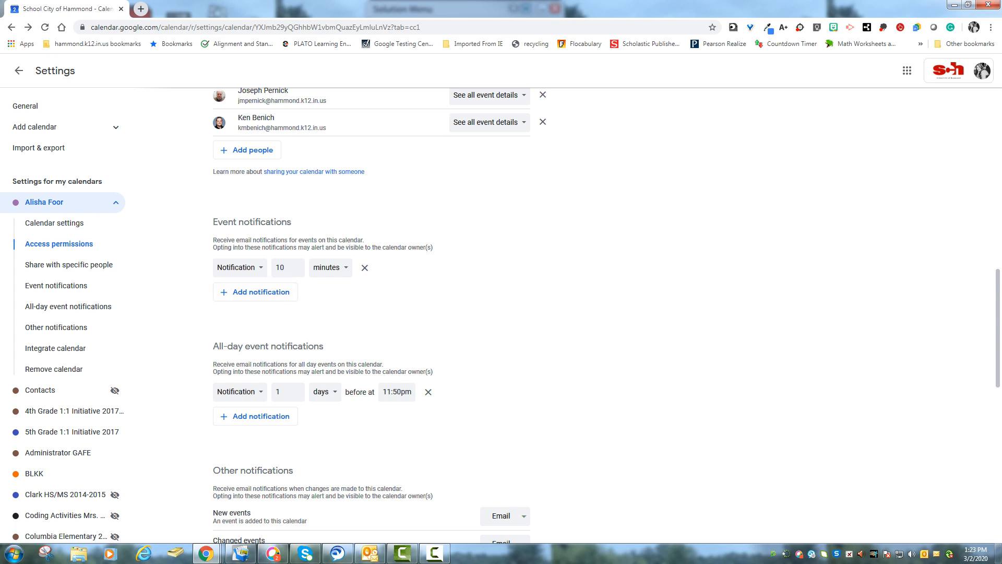
left_click(240, 267)
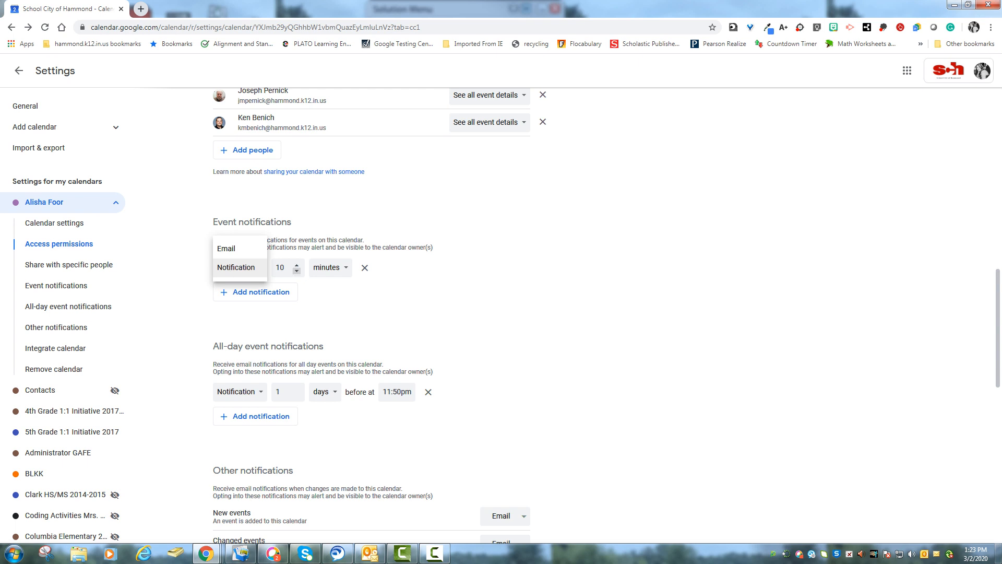
left_click(297, 264)
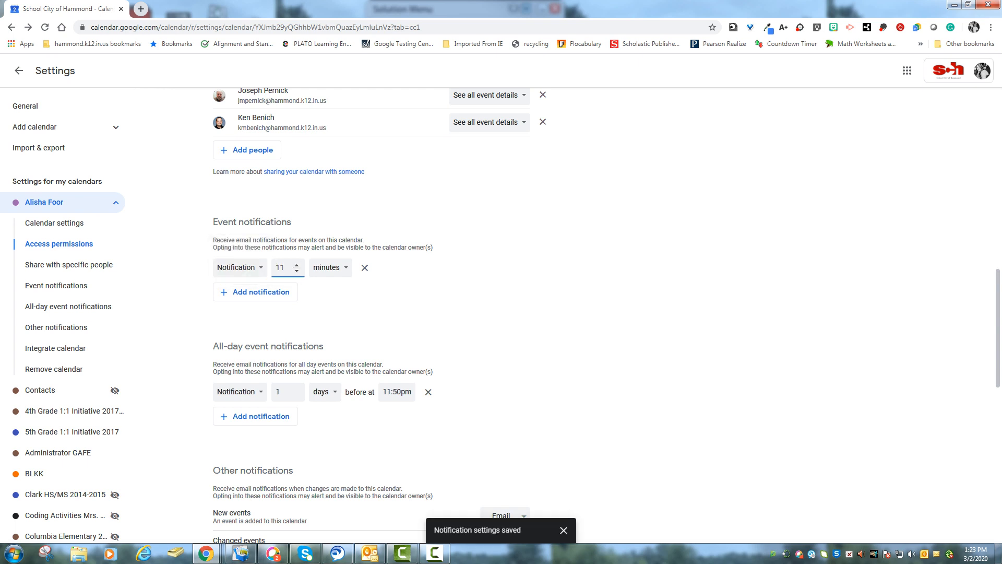
left_click(329, 267)
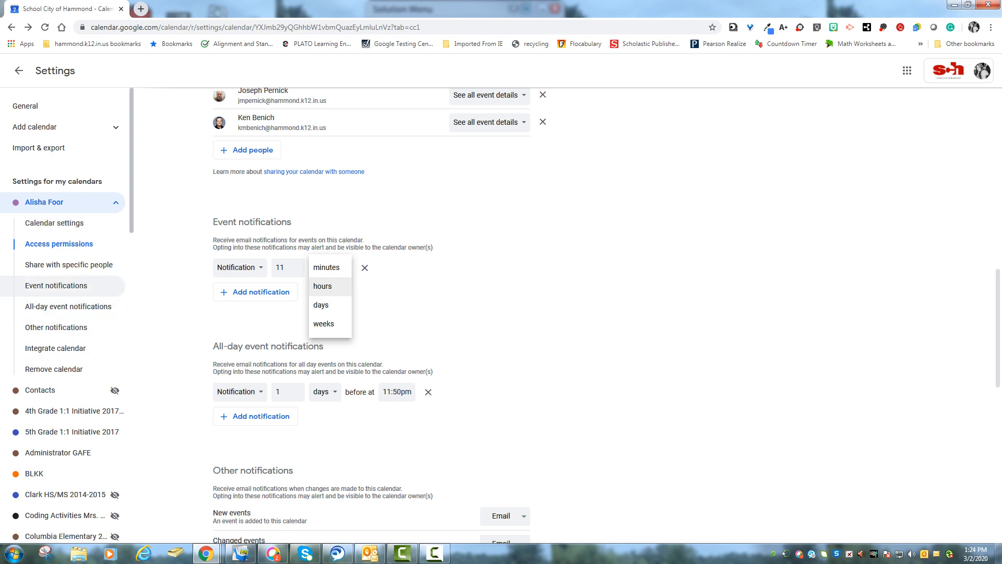
left_click(19, 70)
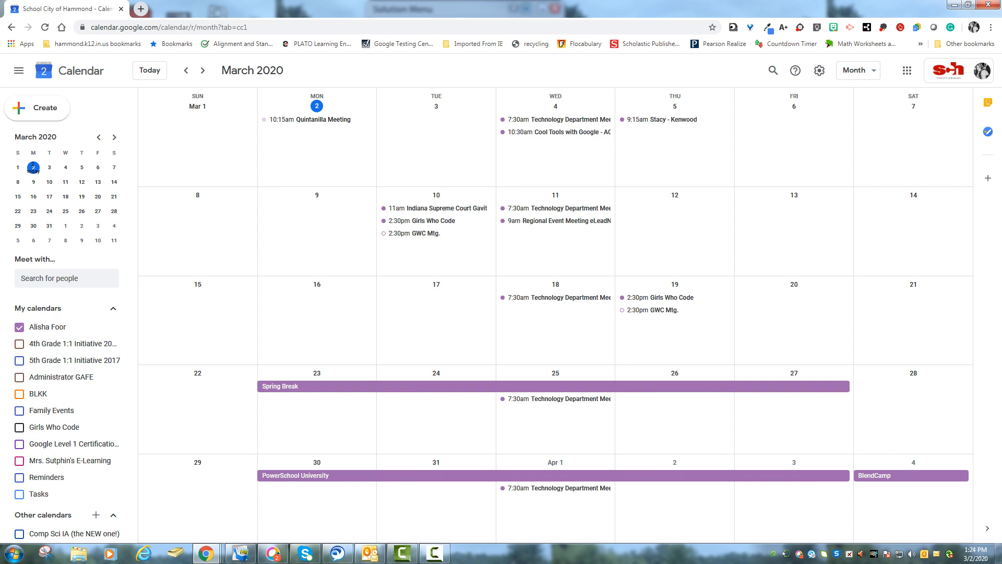
left_click(434, 553)
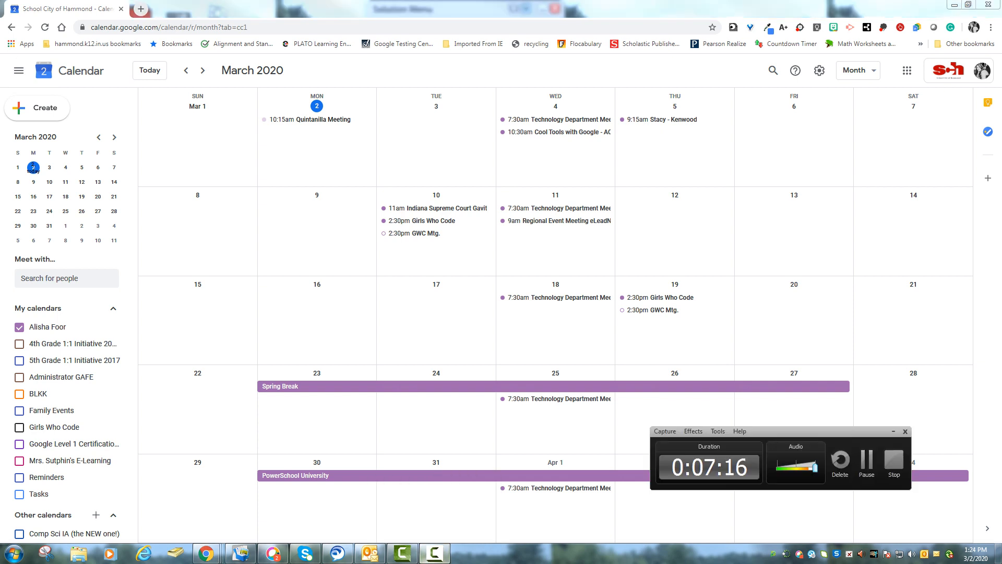
left_click(434, 552)
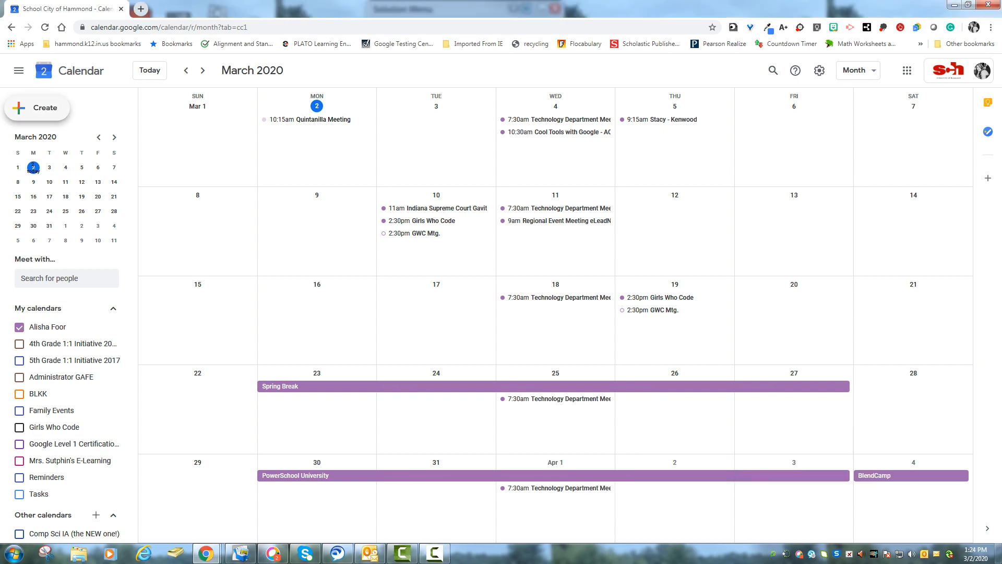
Step: Look at the quick form for creating an event and its date picker, and close it without saving
left_click(37, 108)
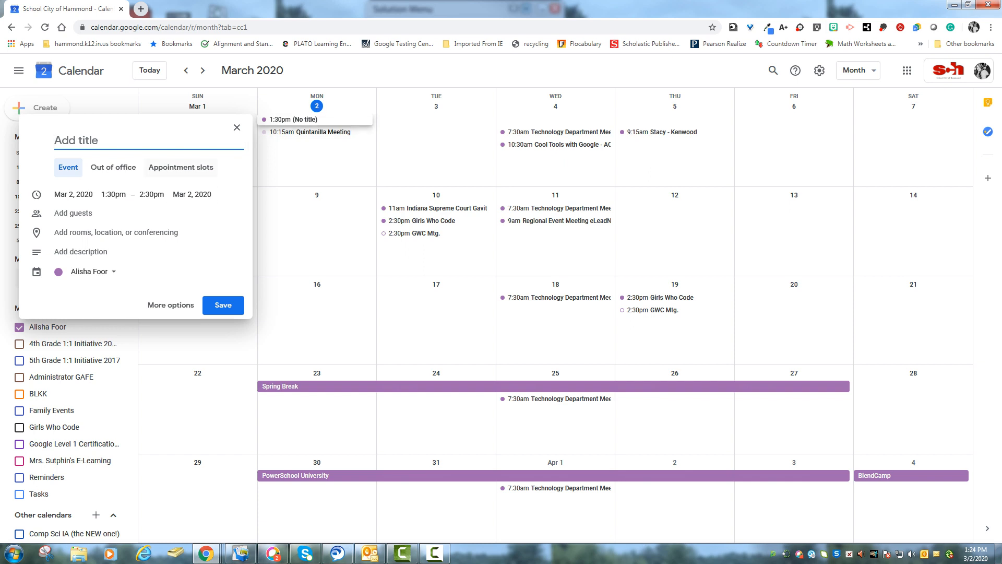
left_click(73, 194)
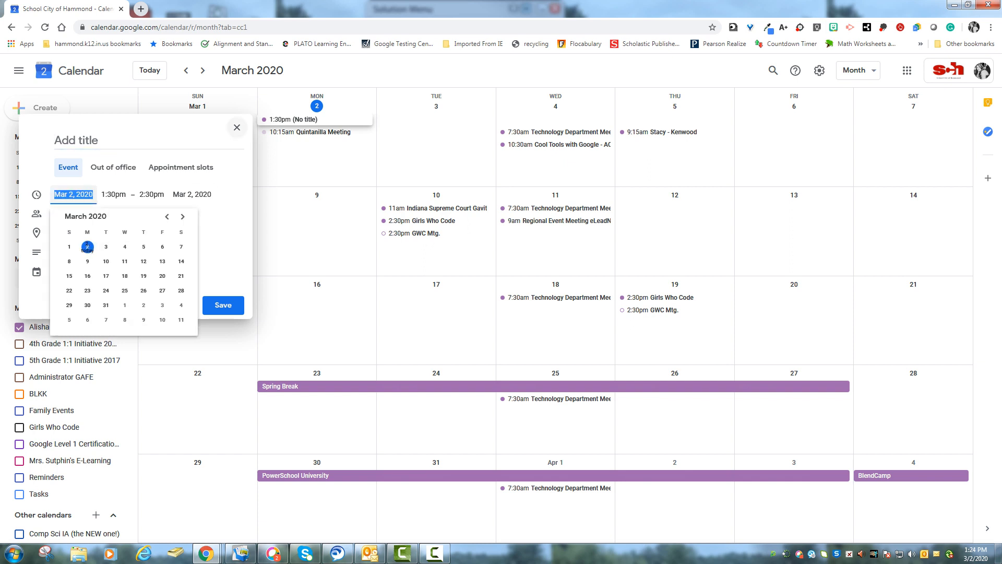
left_click(237, 127)
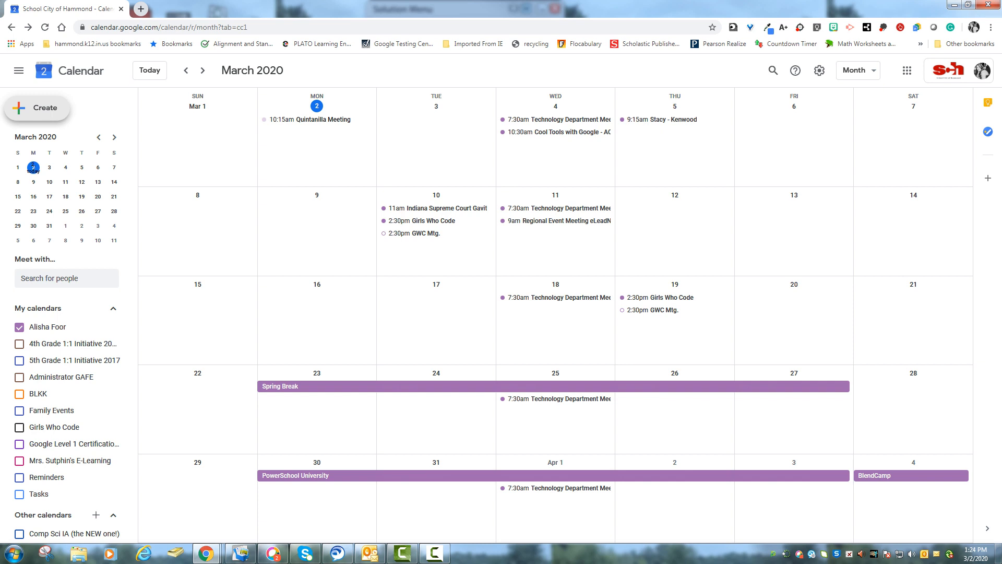
Step: Start a detailed event on March 16, 2020 titled "Sample Event" and turn off its all-day setting
double_click(317, 321)
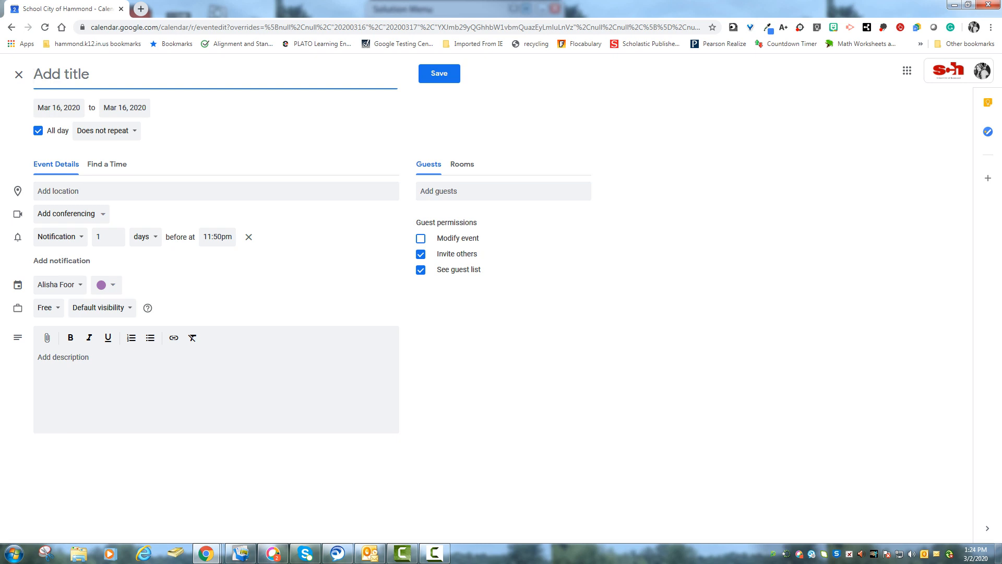
type("Sample Event")
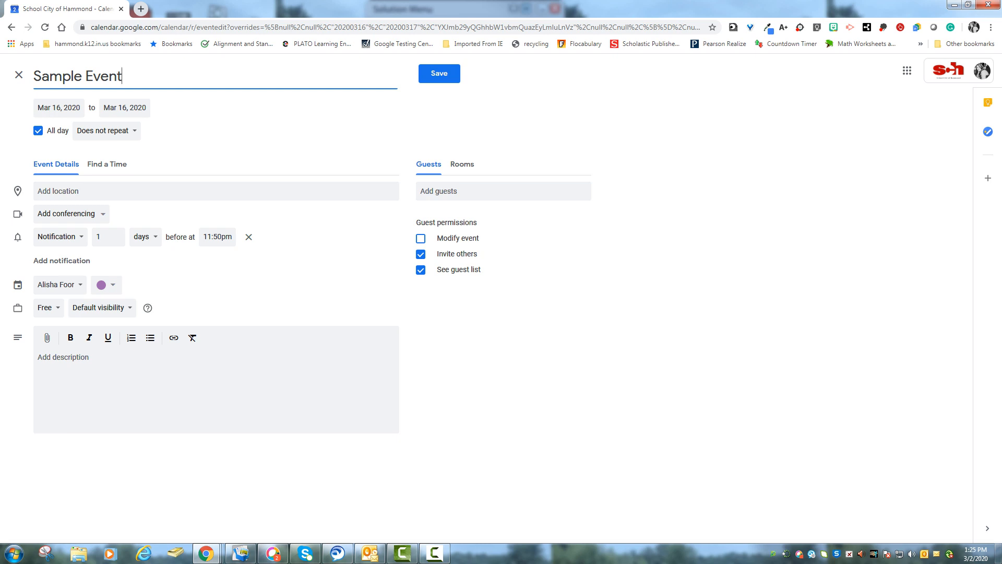
left_click(39, 131)
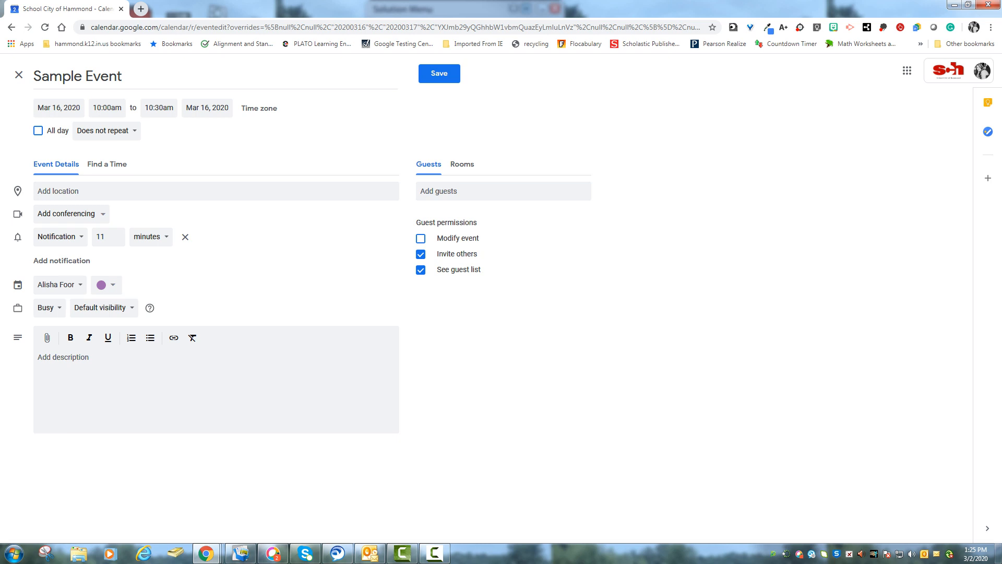
Step: Set the event to start at 10:15am and end at 11:15am on March 17, 2020
left_click(107, 108)
left_click(112, 194)
left_click(159, 108)
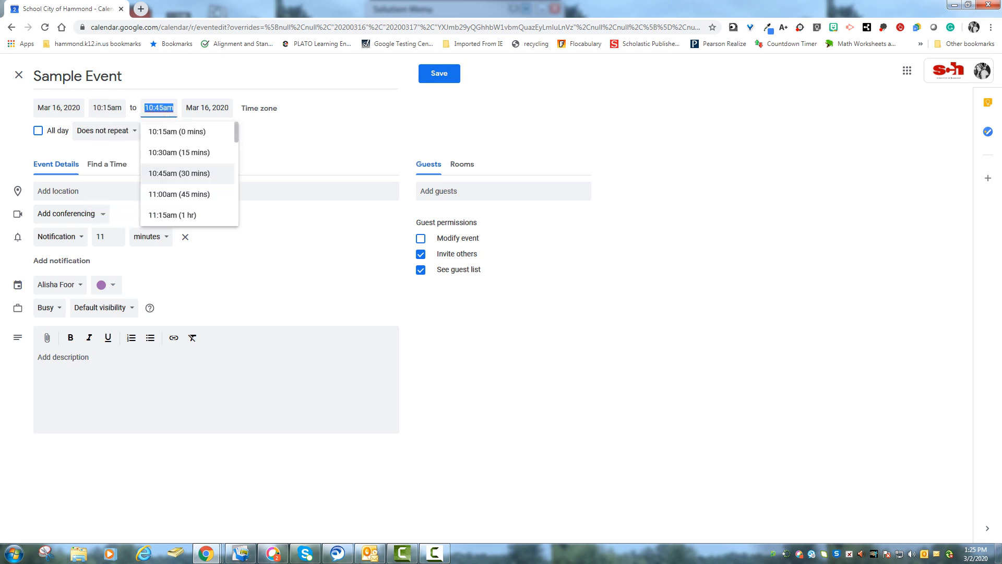
key("Down")
key("Down")
key("Return")
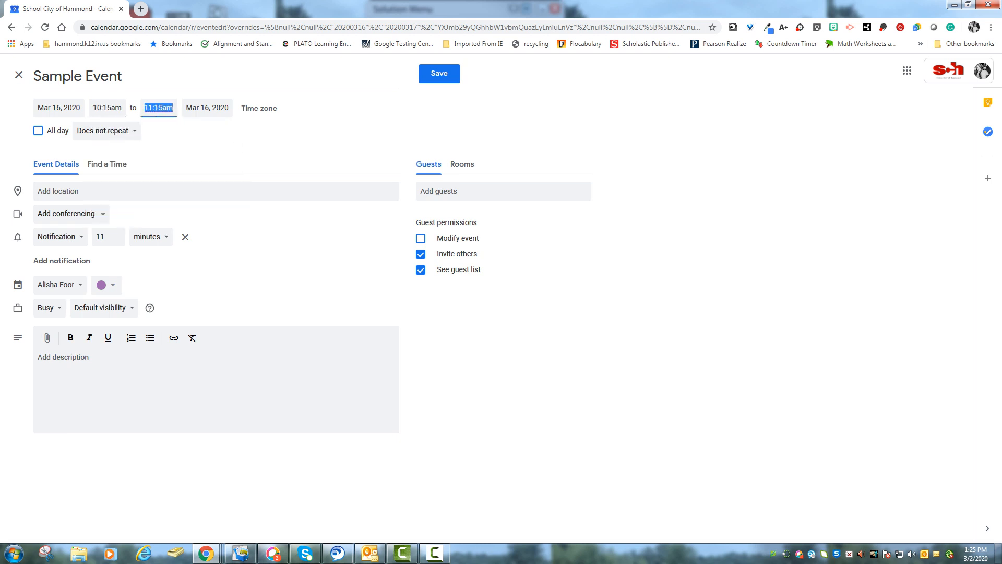
key("Tab")
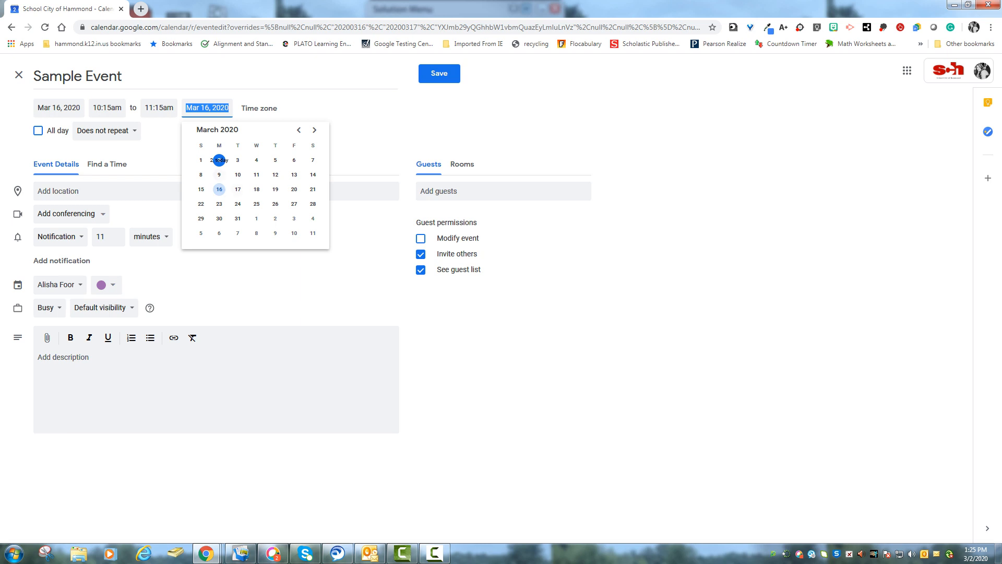
left_click(237, 189)
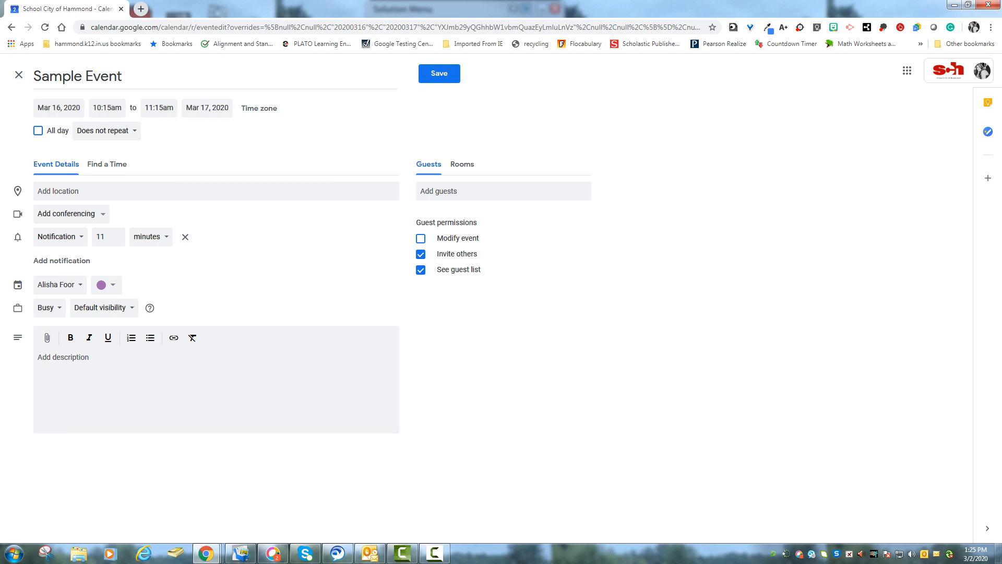
Step: Look over the event's repeat options, and add Hangouts Meet conferencing and remove it again
left_click(107, 131)
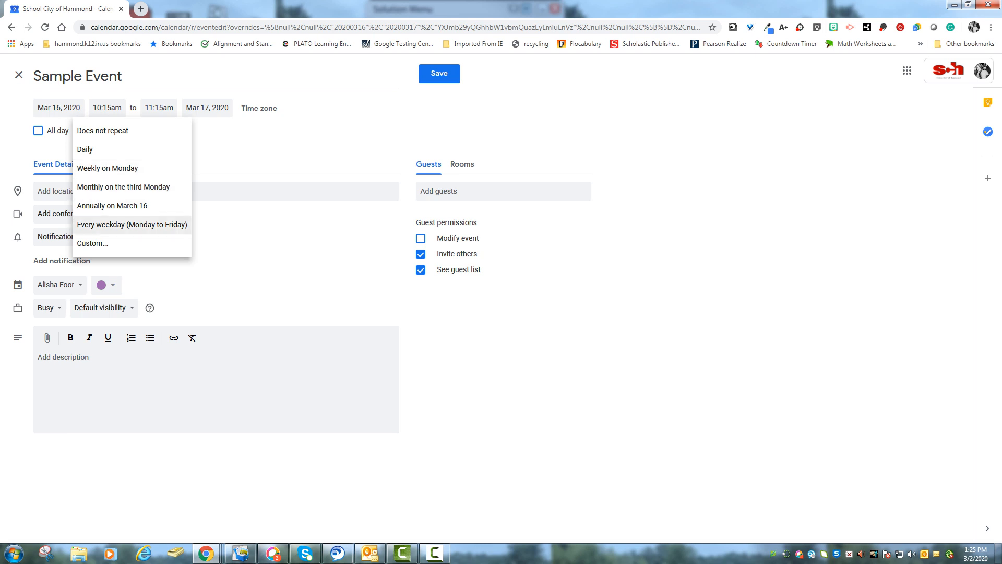
key("Escape")
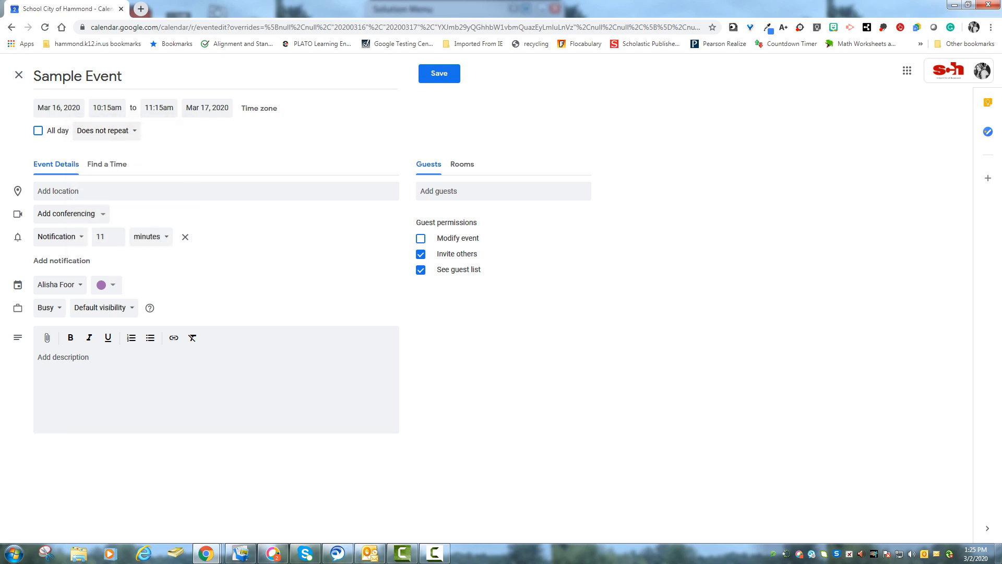
left_click(59, 191)
left_click(72, 214)
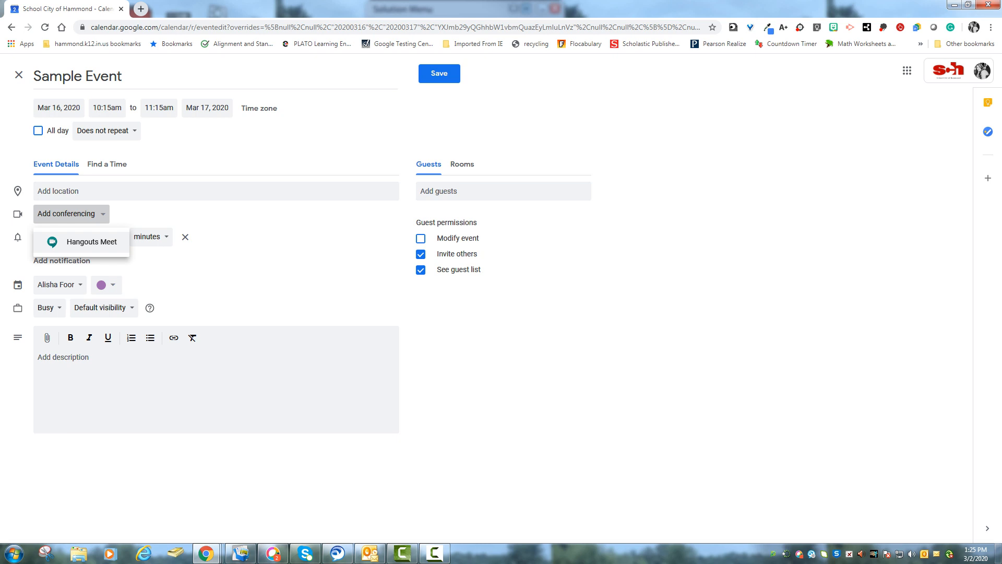
left_click(105, 242)
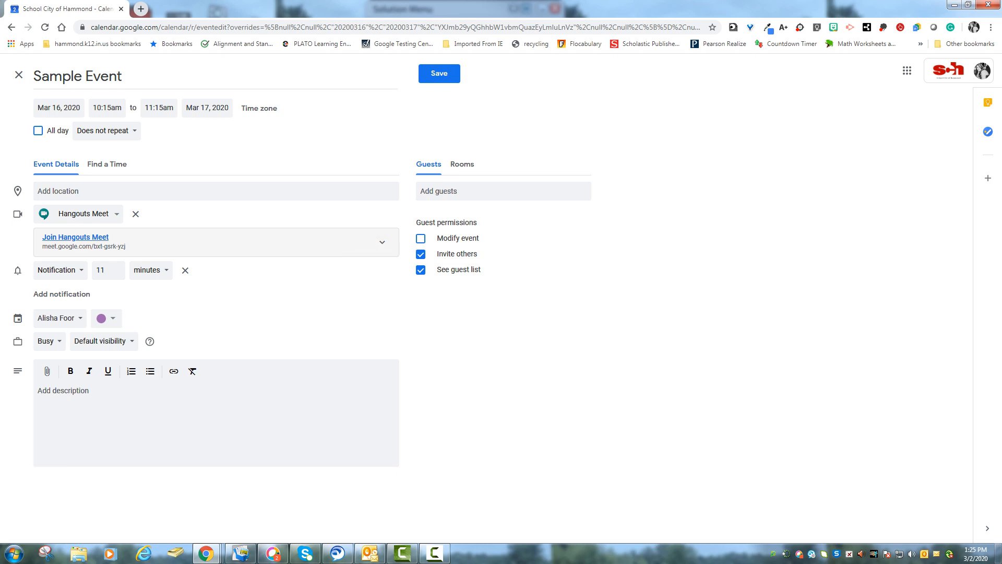
left_click(135, 213)
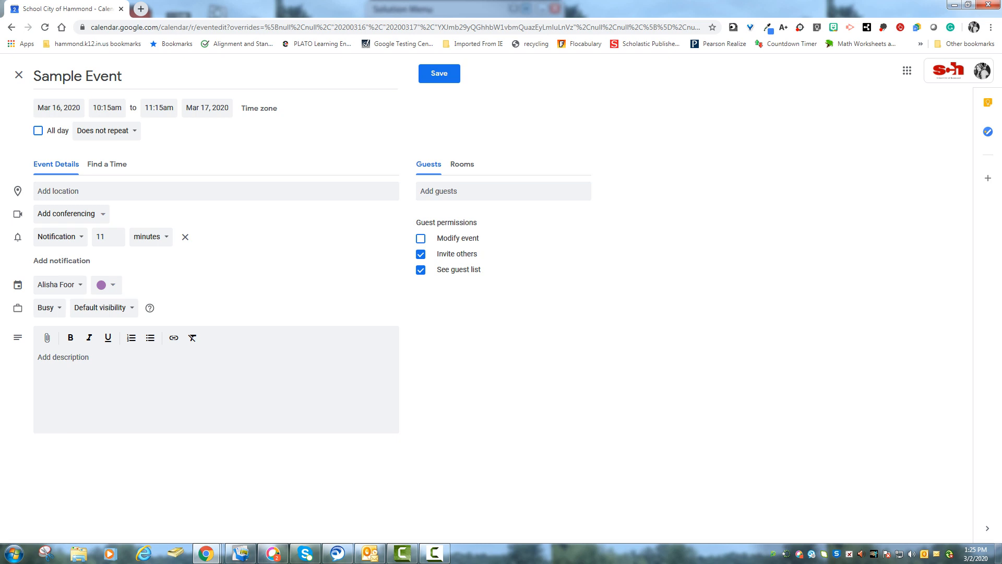
Step: Look over the event's notification types and the list of calendars it can be saved to, without changing either
left_click(61, 237)
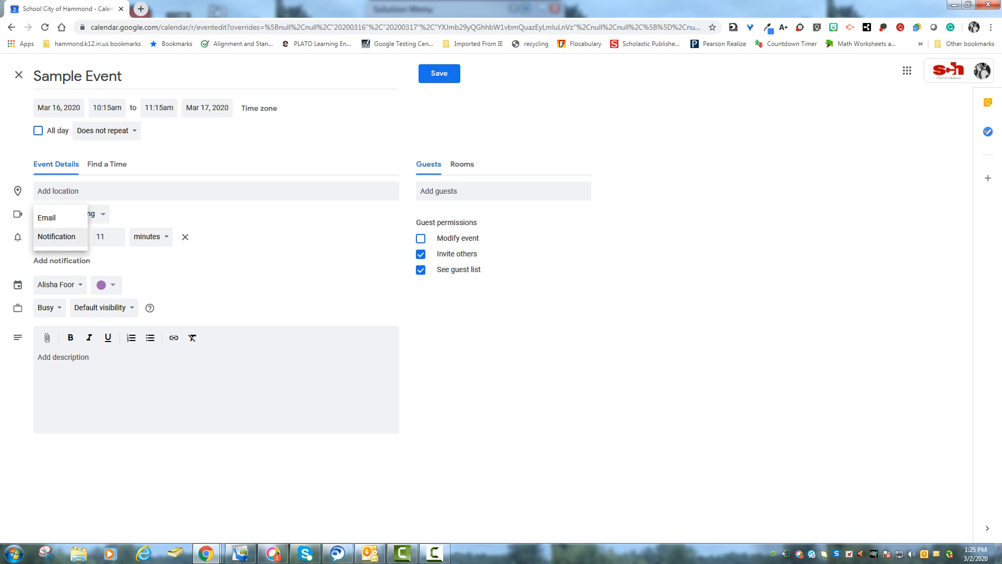
left_click(61, 237)
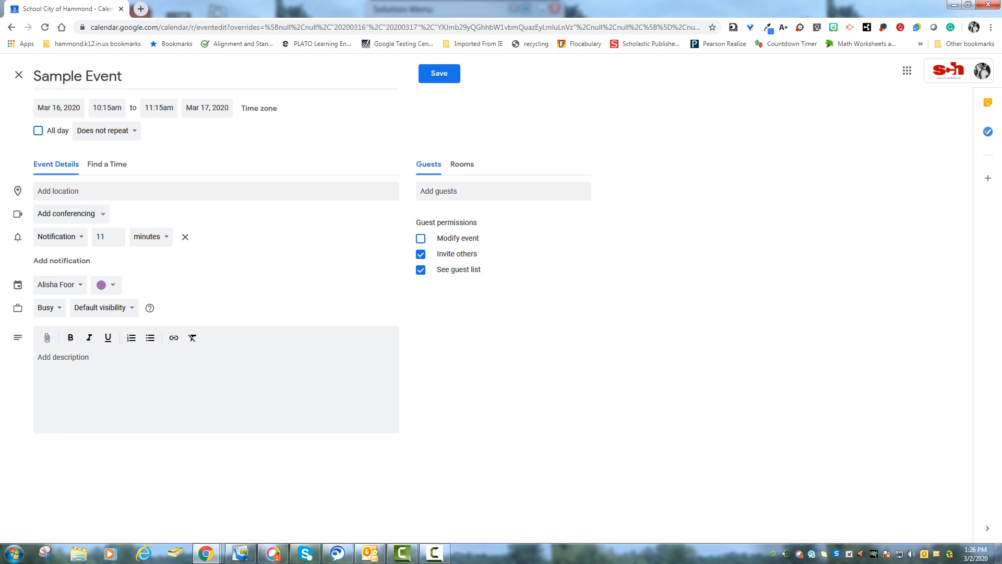
left_click(60, 285)
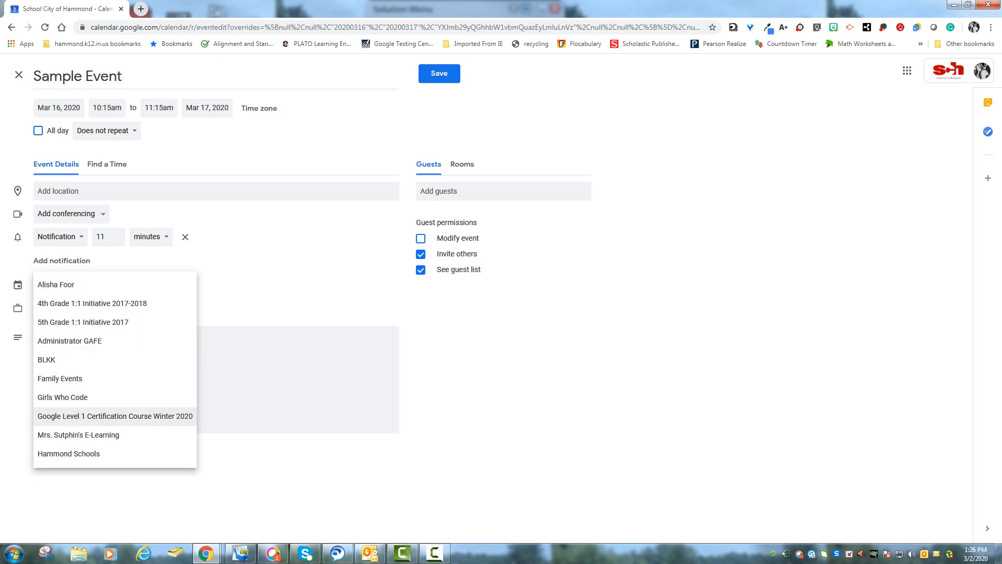
left_click(250, 386)
Step: Replace the event's title with "Register for your Certification Exam!"
left_click_drag(124, 77, 32, 76)
key("BackSpace")
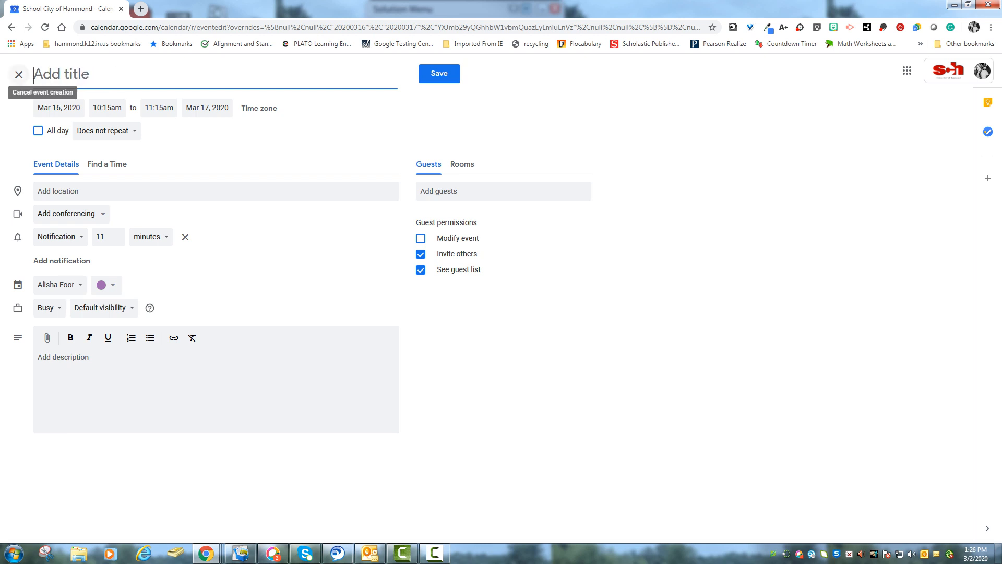
type("Register for you")
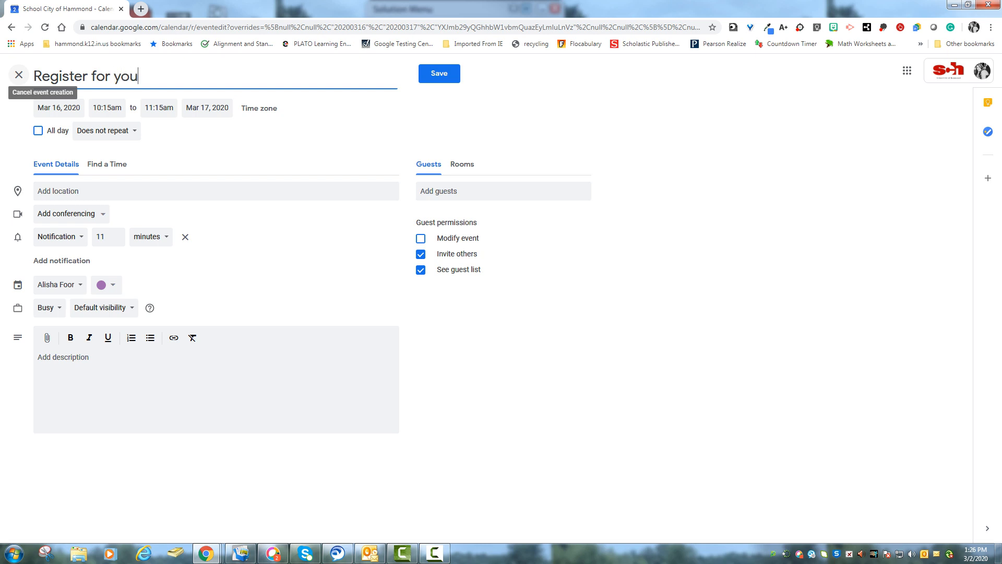
type("r Certification Ex")
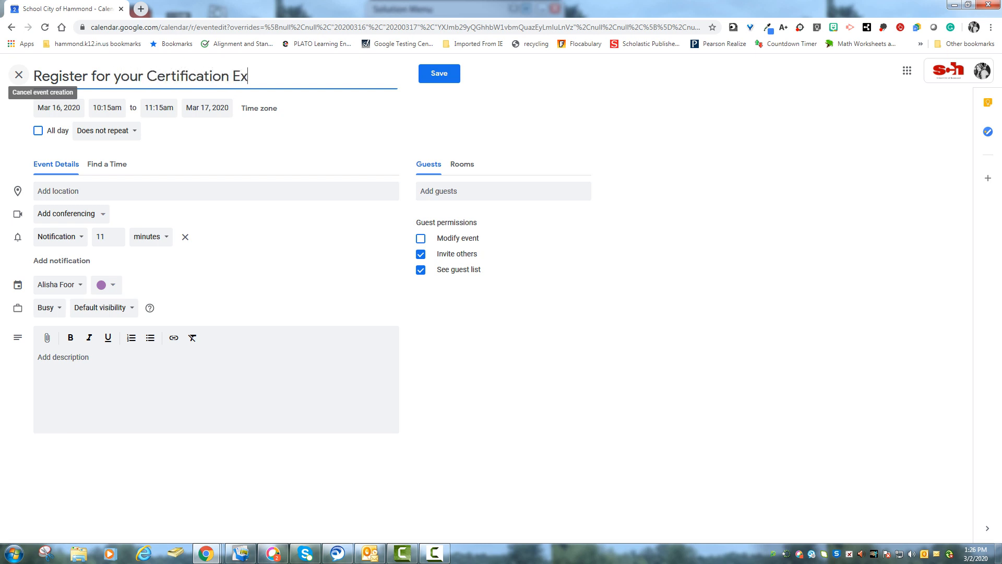
type("am!")
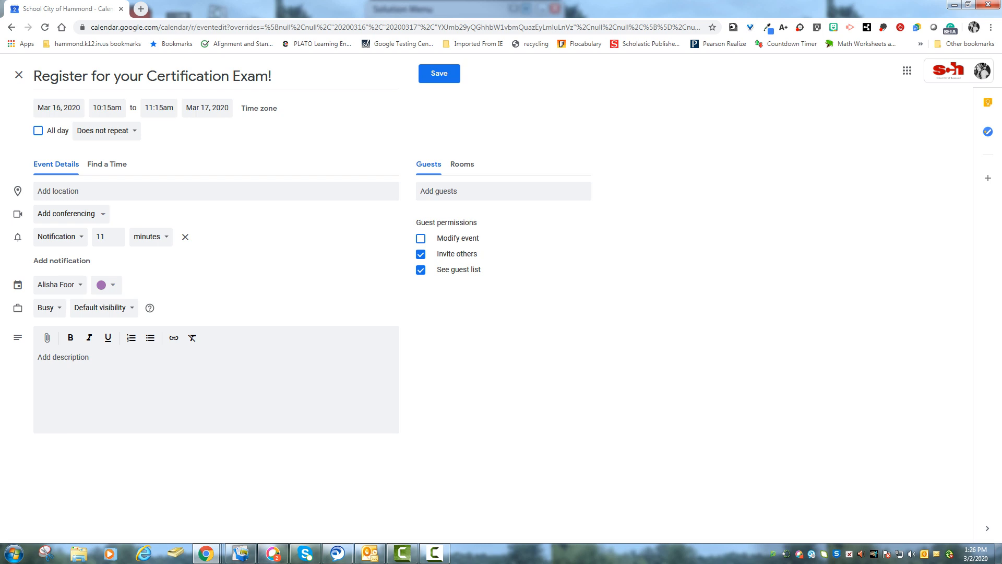
Step: Make the event an all-day event running from March 22 to March 27, 2020
left_click(59, 107)
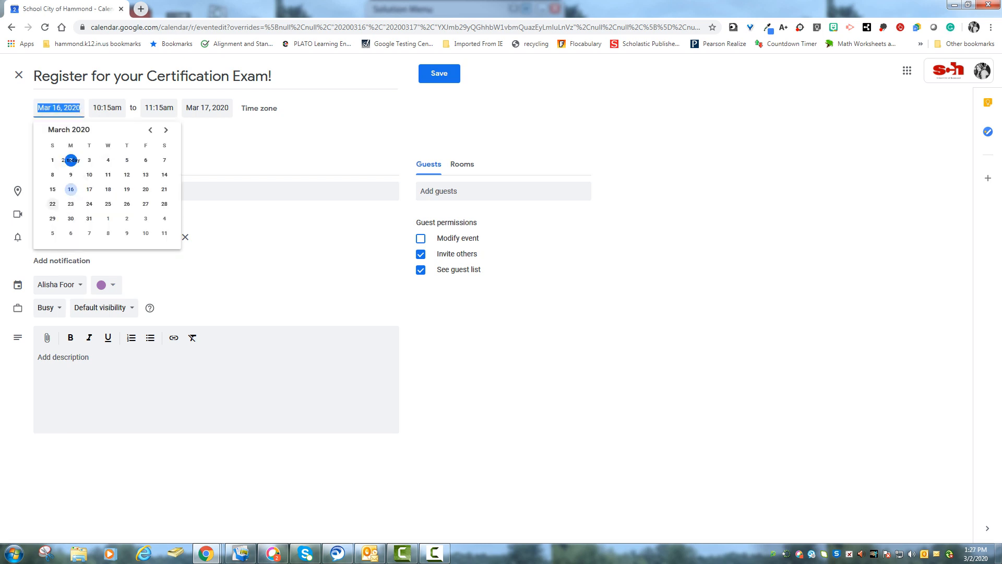
left_click(52, 203)
left_click(208, 108)
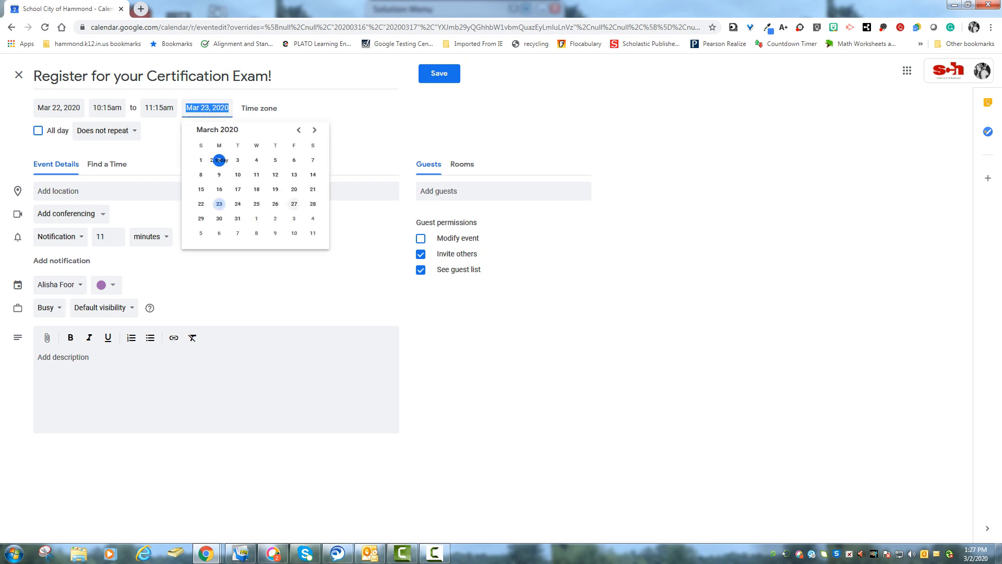
left_click(294, 203)
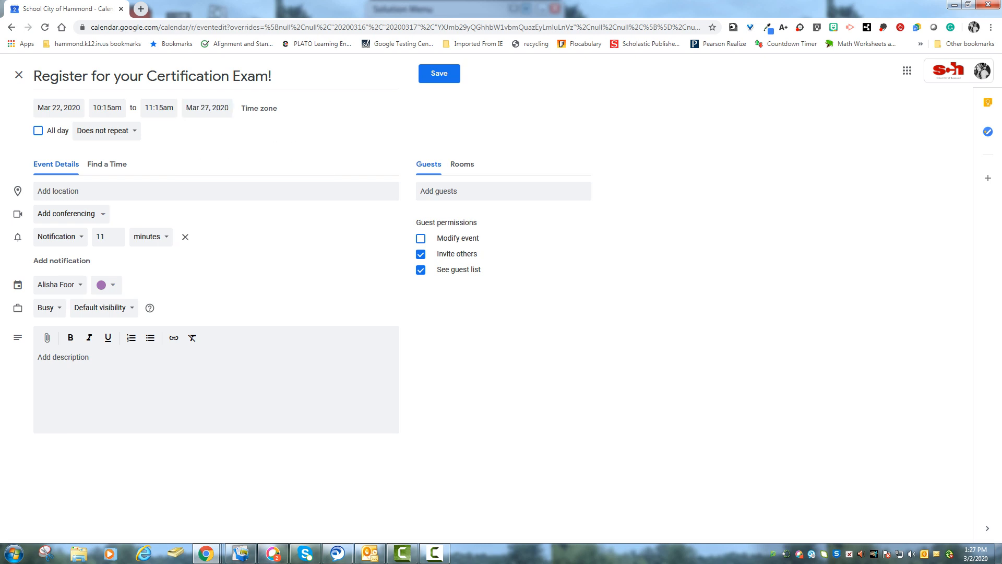
left_click(107, 107)
left_click(38, 130)
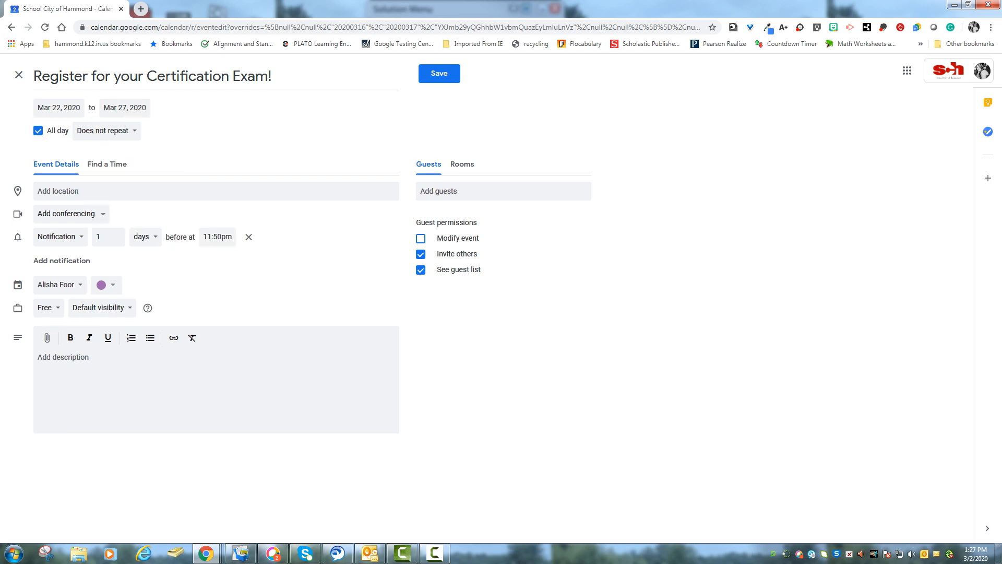
Step: Set the event notification's time of day to 9:00am
left_click(117, 234)
left_click(117, 240)
left_click(217, 237)
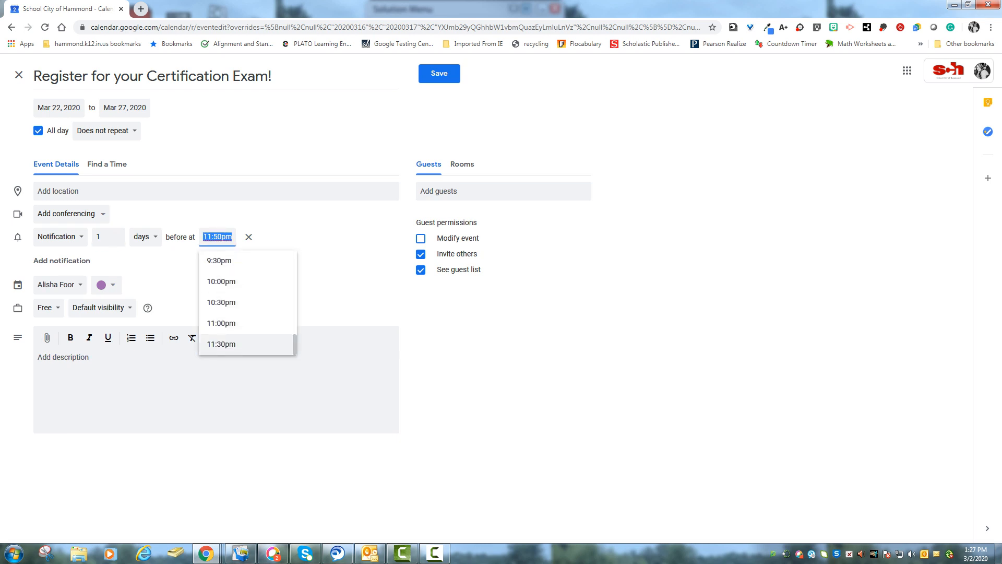
left_click_drag(295, 345, 295, 288)
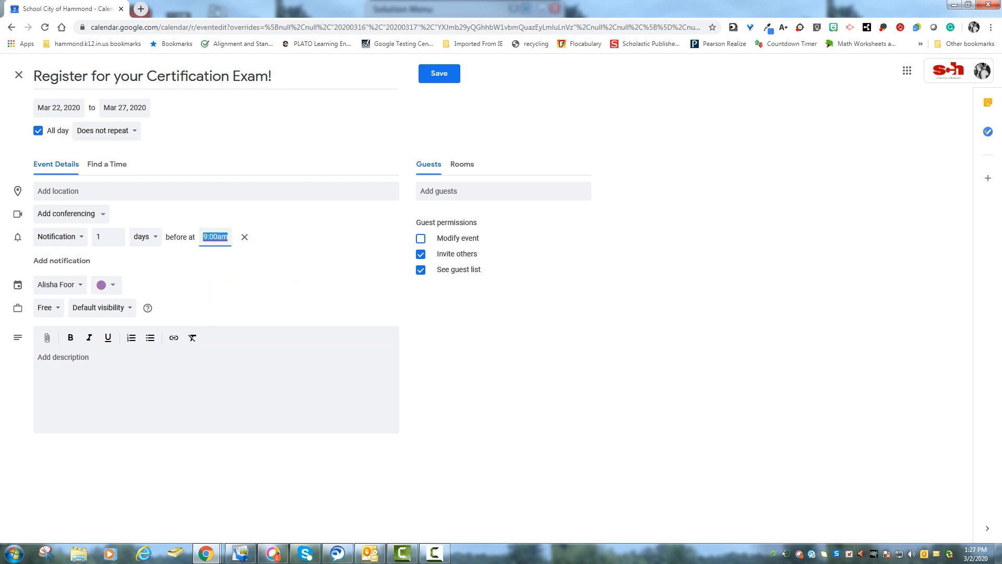
Step: Set the notification to 5 days before the event, keeping days as its unit
left_click(141, 237)
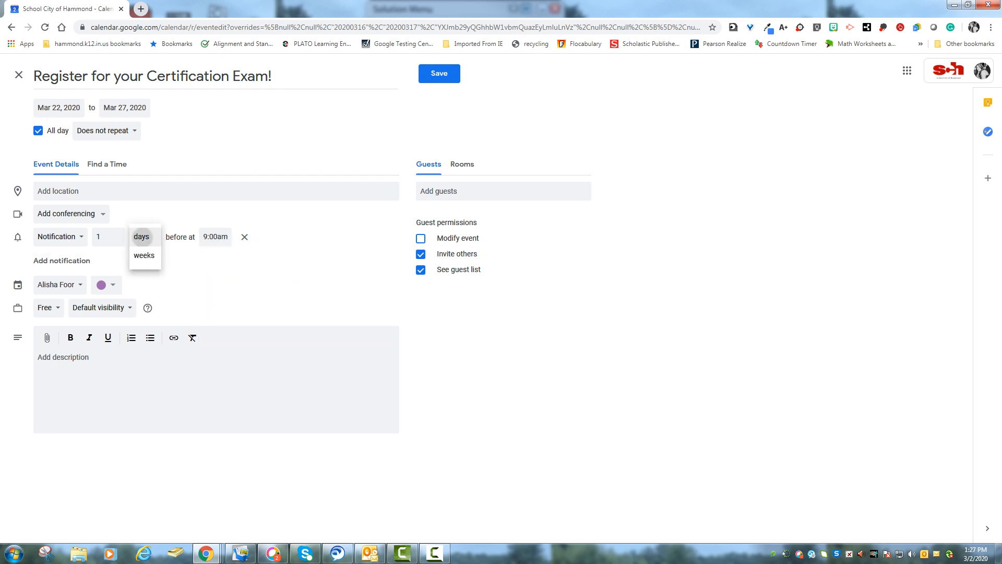
left_click(142, 237)
left_click(117, 234)
left_click(117, 234)
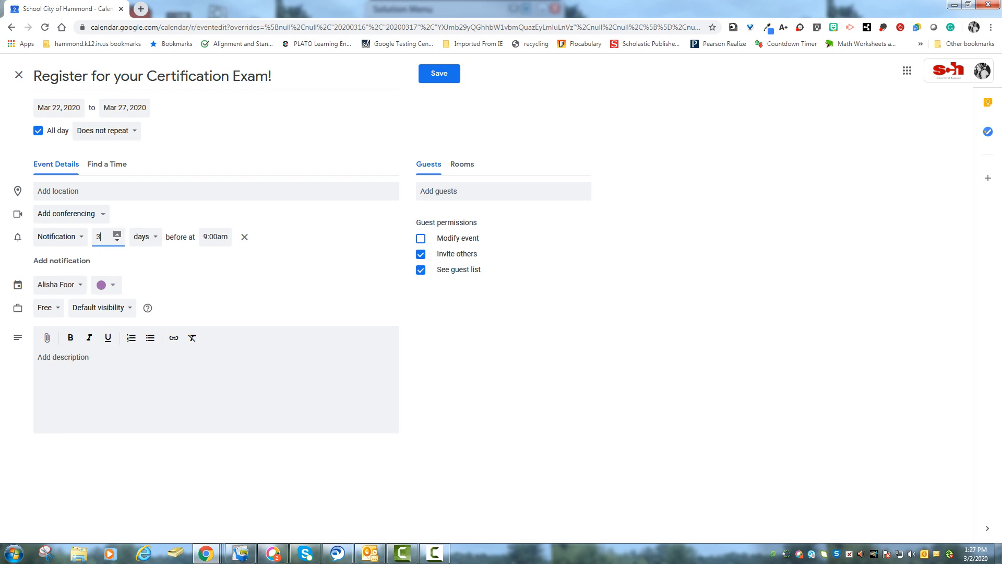
left_click(117, 234)
left_click(117, 234)
Step: Give the event two notifications, each 1 day before at 9:00am, and remove a surplus third one
left_click(61, 260)
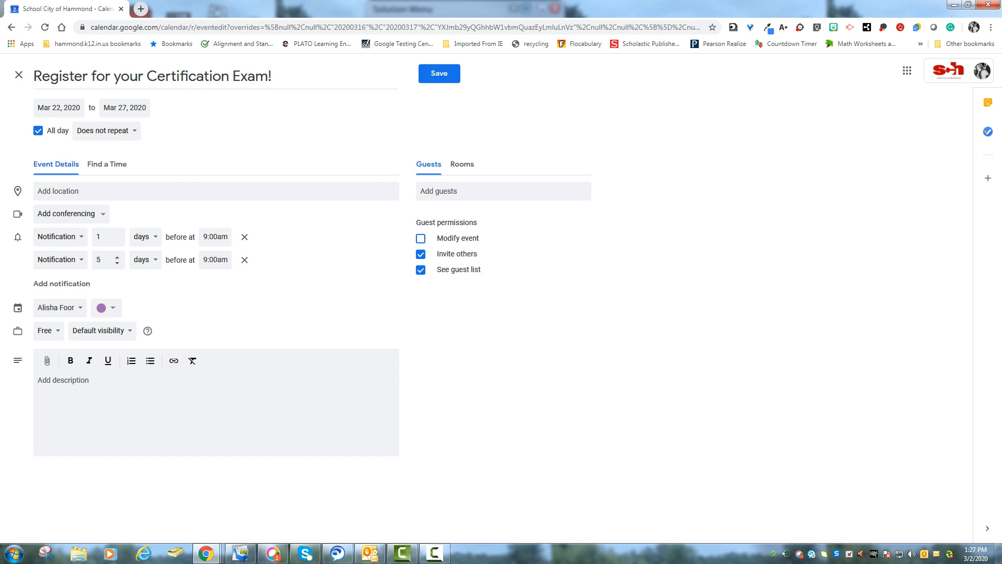
left_click(146, 260)
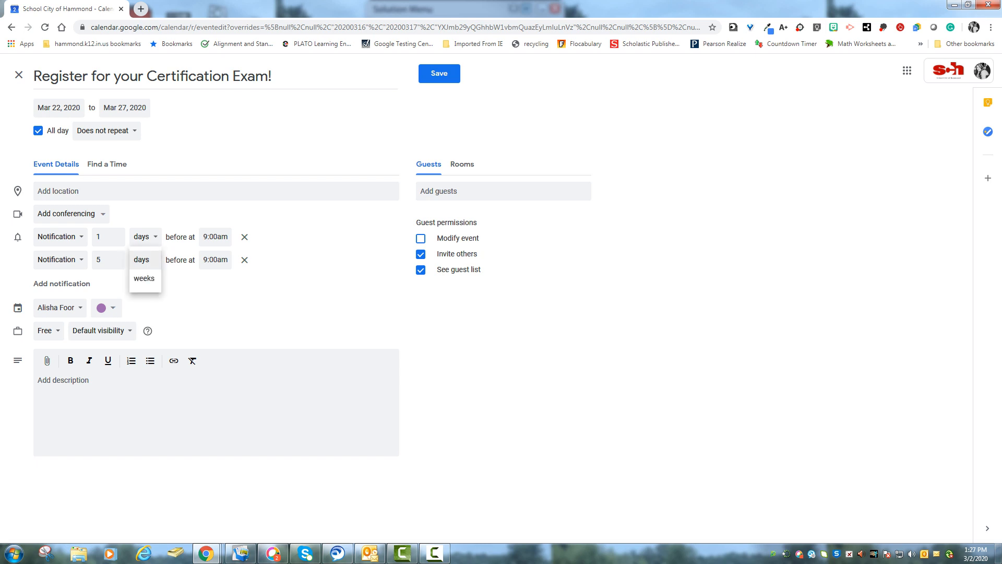
left_click(142, 259)
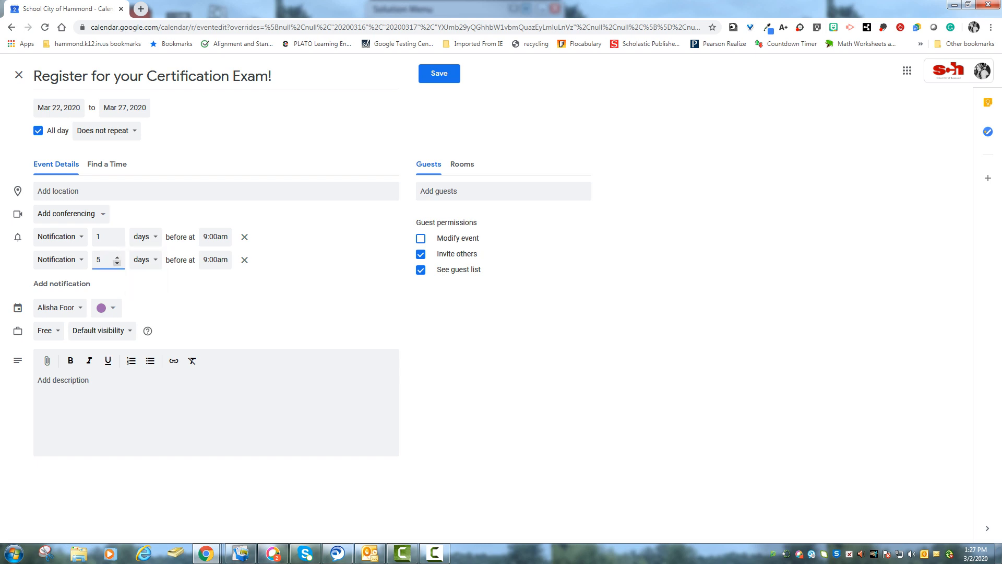
left_click(117, 263)
left_click(61, 284)
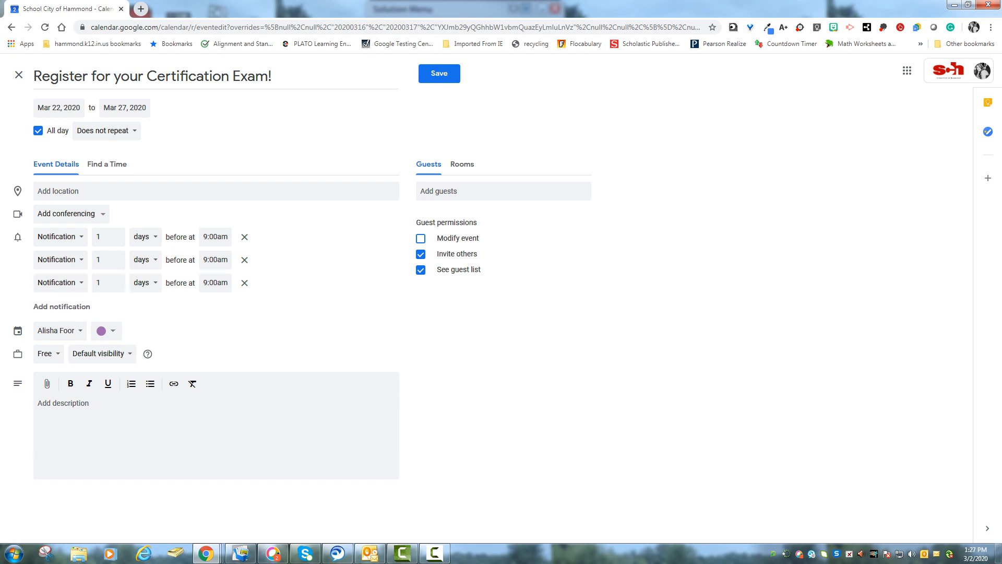
left_click(245, 283)
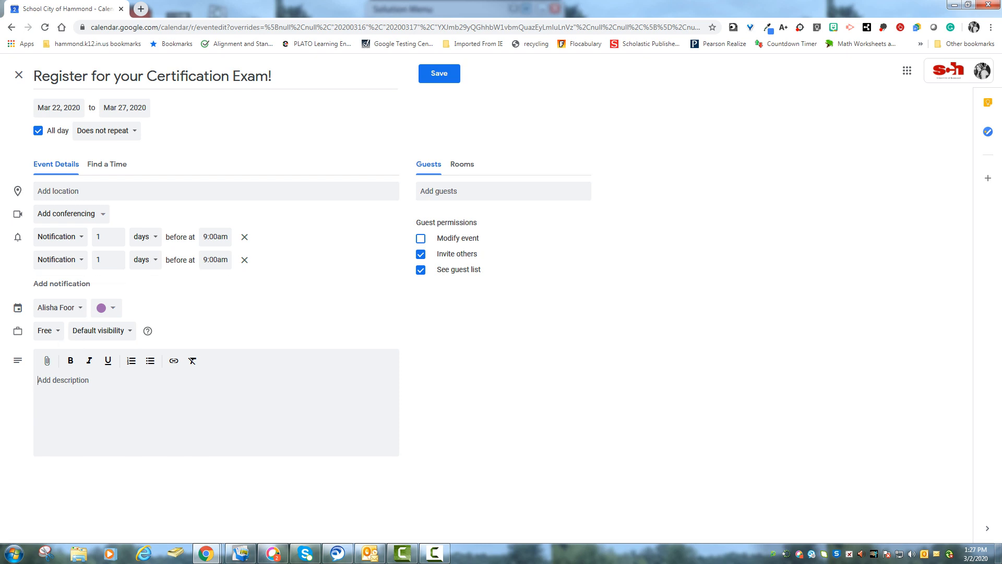
Step: Enter the event description "Please remember to use your vouchers to register for the Google Exam!"
type("Please remember to use your vouchers to ")
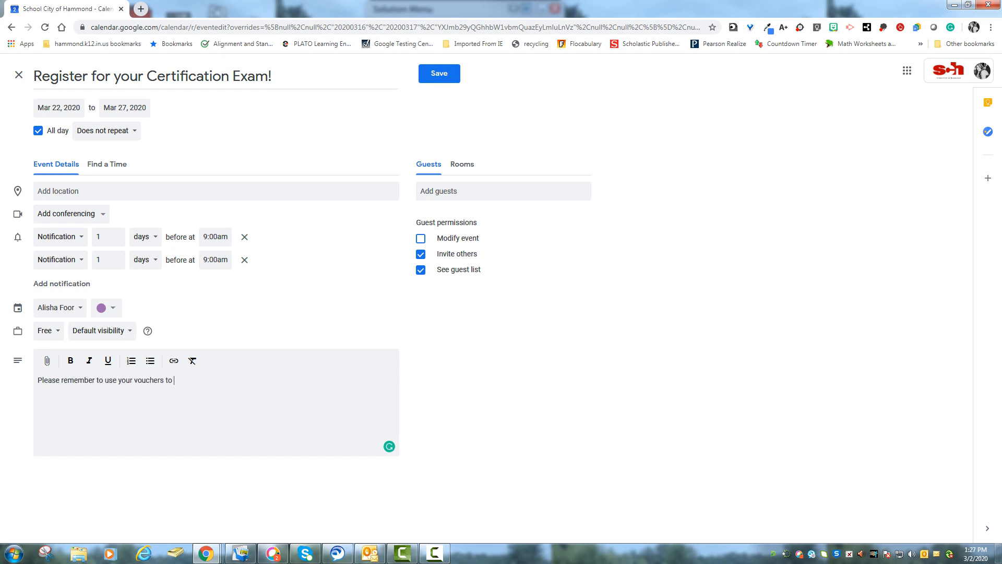
type("register for the Google Exam!")
Step: In a new browser tab, search for "google level one" and open the Teacher Center's Google Certified Educator Level 1 page
left_click(141, 9)
type("google l")
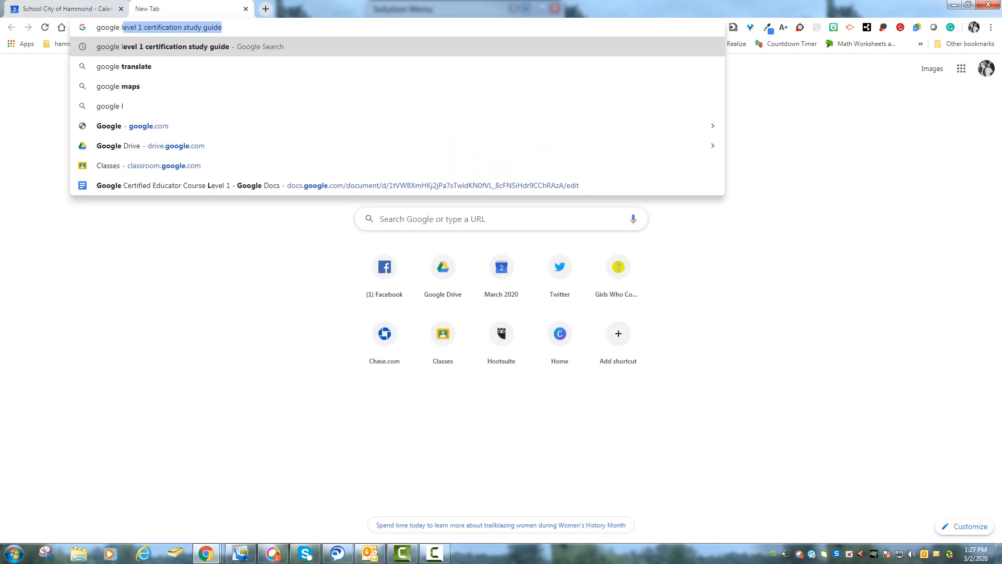
type("evel one")
key("Return")
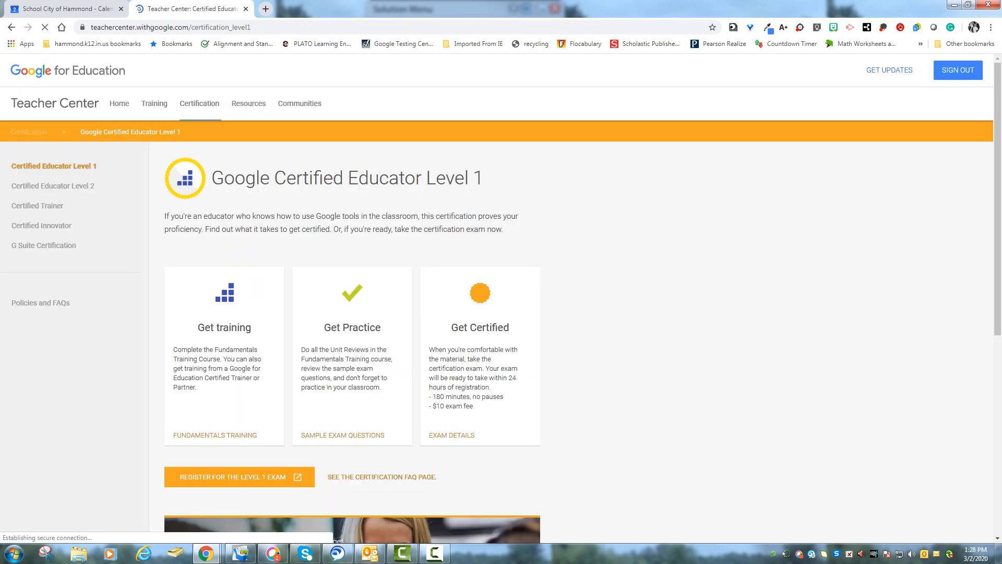
Step: Look at the Level 1 exam registration site and its account creation form, and return to the Level 1 certification page
scroll(501, 313, "down", 2)
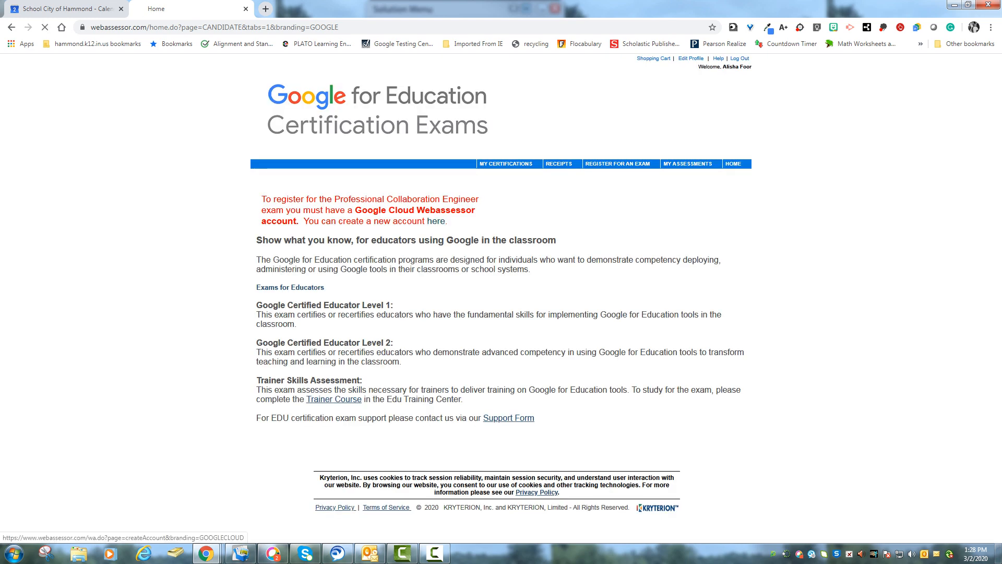
left_click(436, 221)
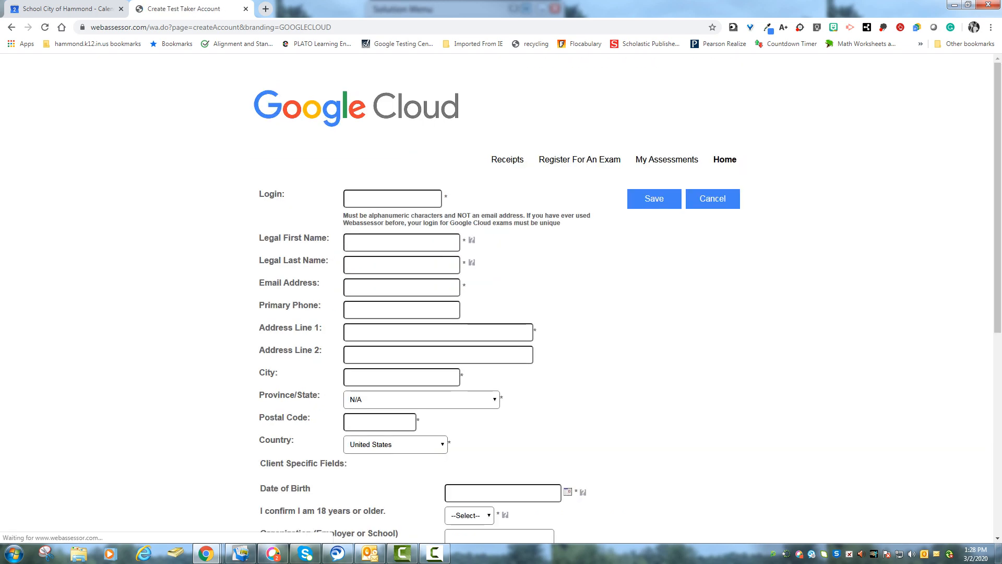
left_click(11, 28)
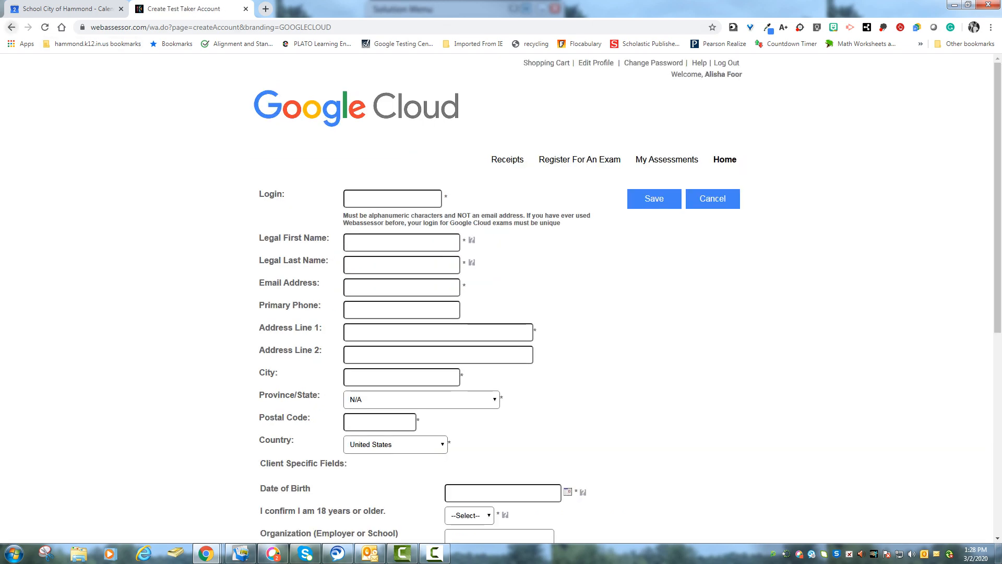
left_click(11, 27)
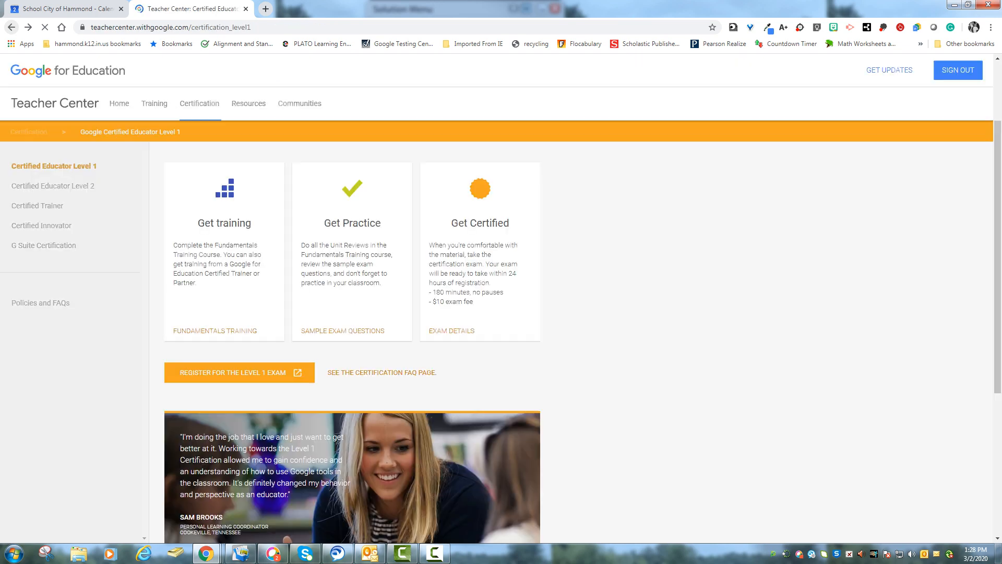
Step: Copy the Level 1 certification page's web address and add it after the text in the calendar event's description
left_click(168, 27)
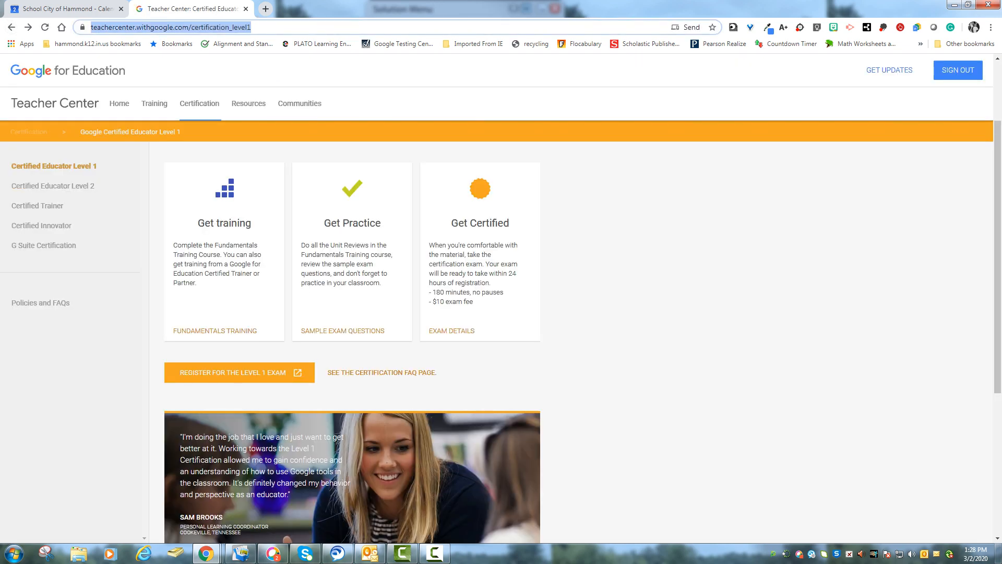
left_click(67, 8)
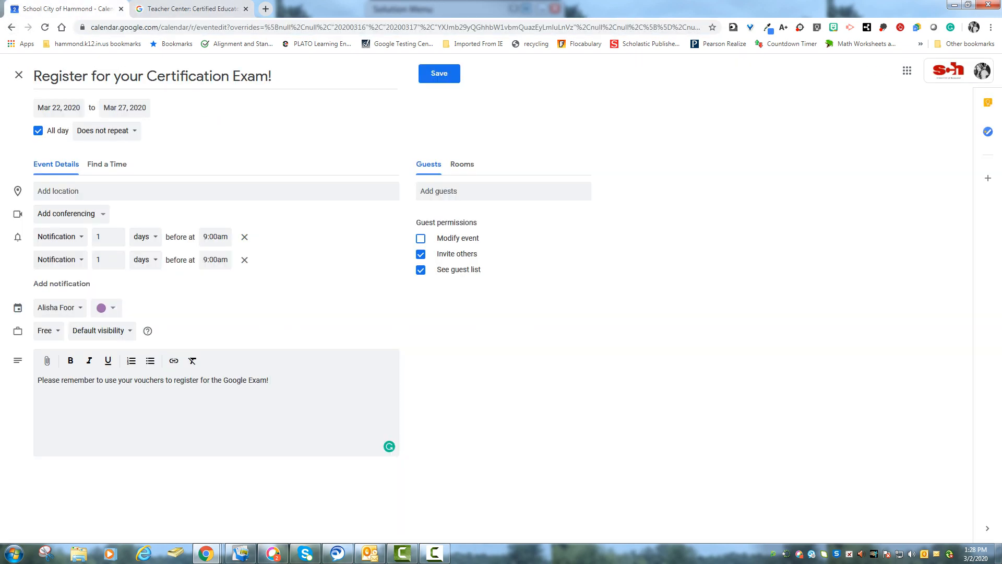
type("https://teachercenter.withgoogle.com/certification_level1")
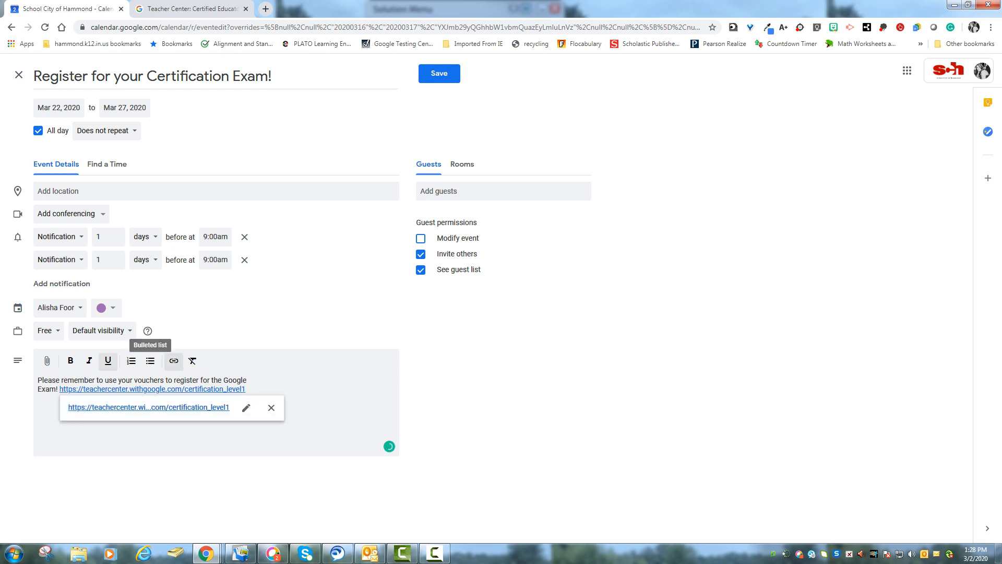
Step: Search Drive for "google certifi" and attach the "Google Certified Educator Course Level 1" document to the event
left_click(47, 361)
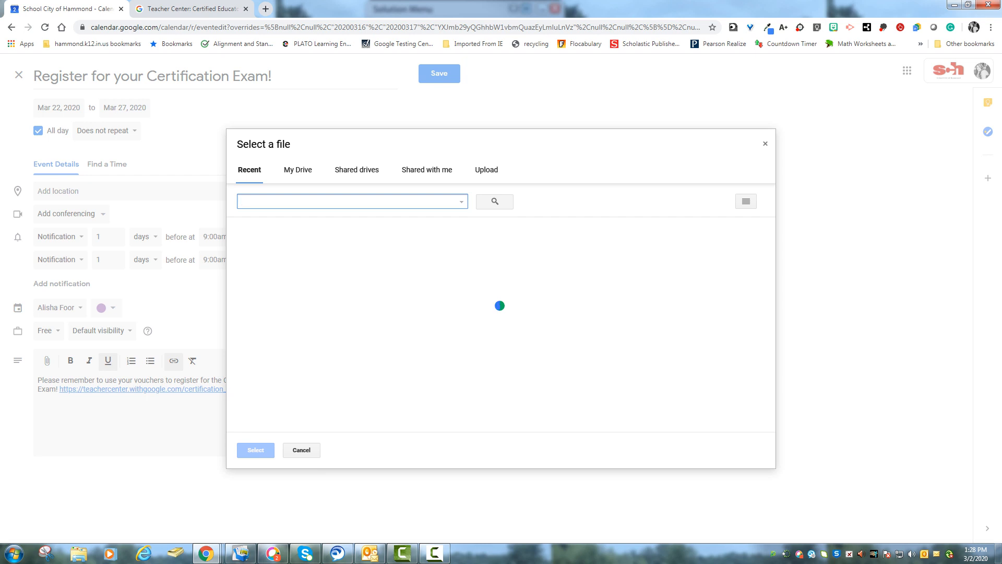
left_click(390, 299)
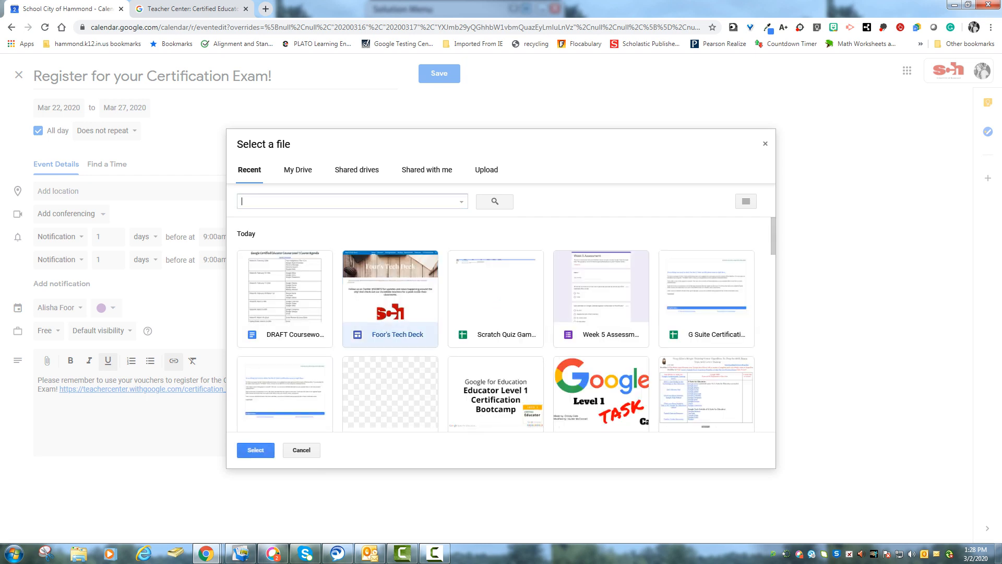
type("gpogle")
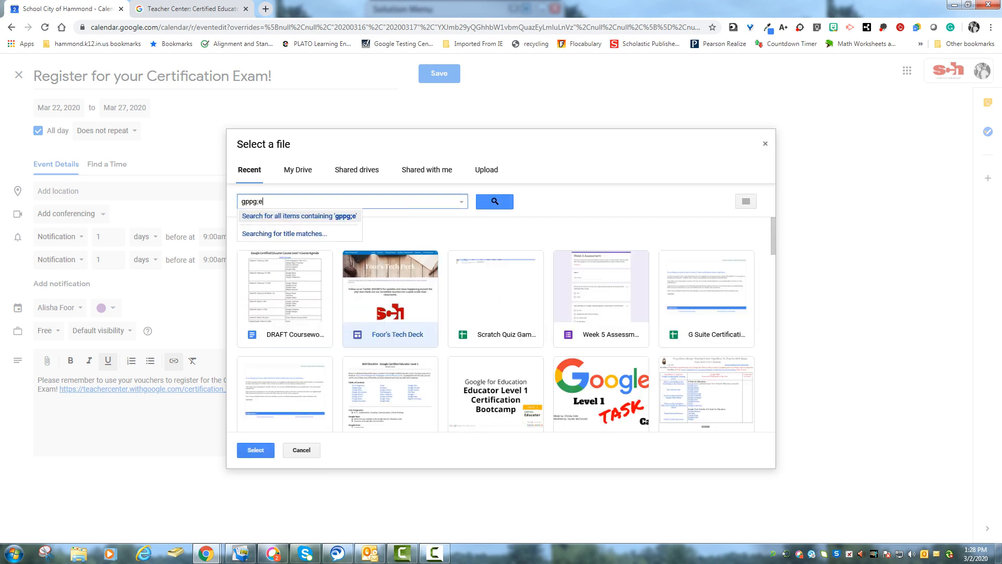
key("BackSpace")
key("BackSpace")
key("BackSpace")
key("BackSpace")
key("BackSpace")
type("oogl")
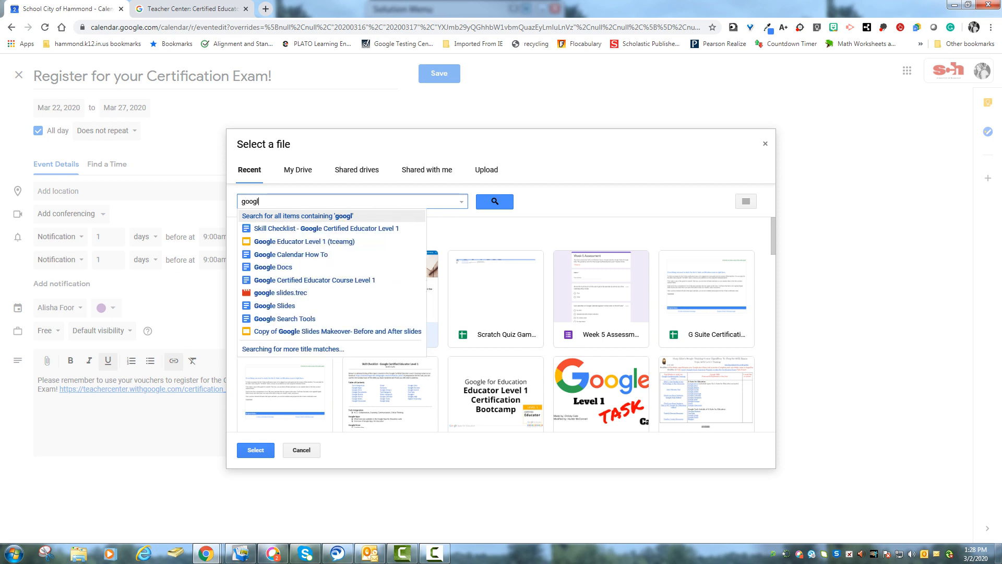
type("e certifia")
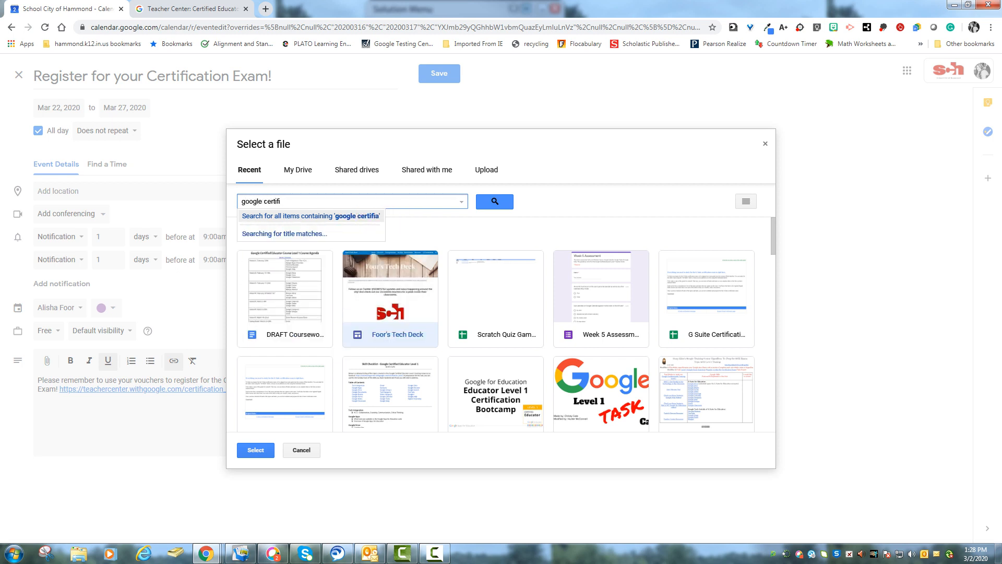
key("BackSpace")
left_click(315, 242)
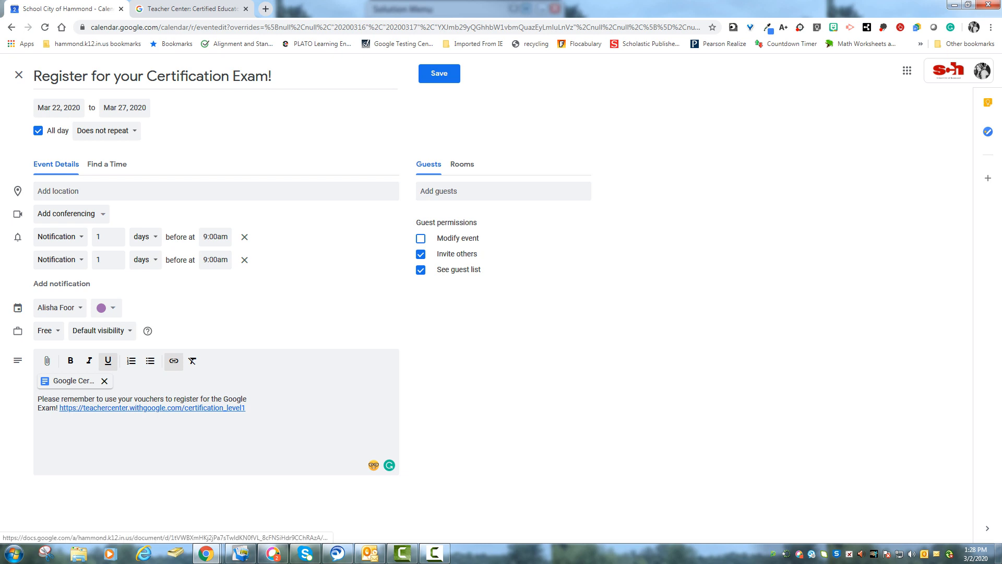
Step: Find a colleague by surname and add them to the event as a guest
left_click(503, 191)
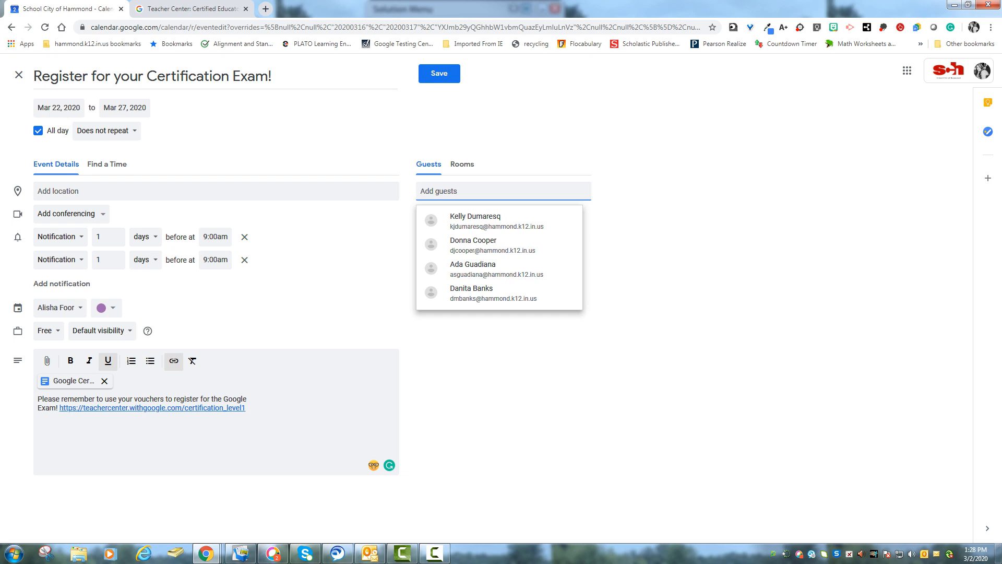
type("benich")
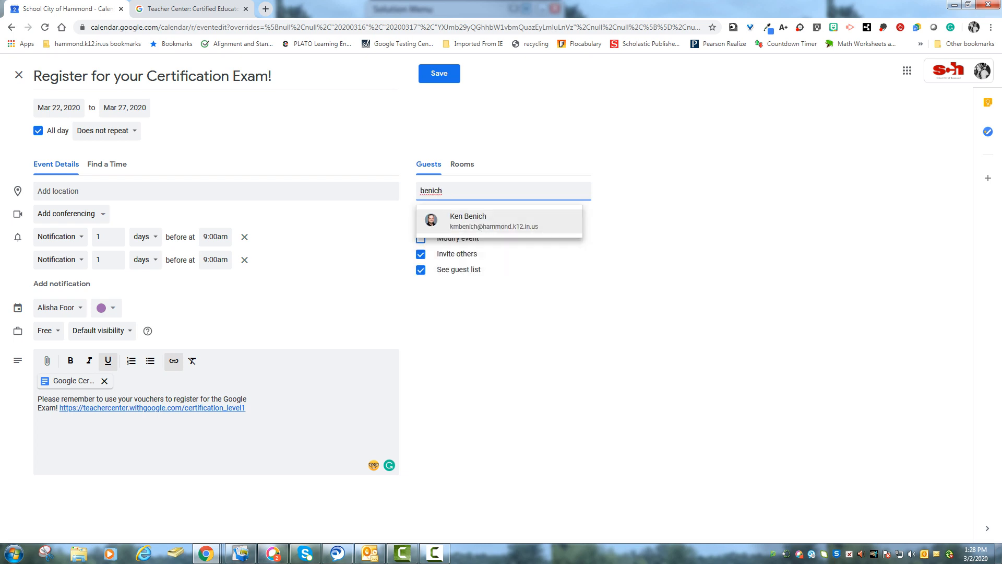
key("Return")
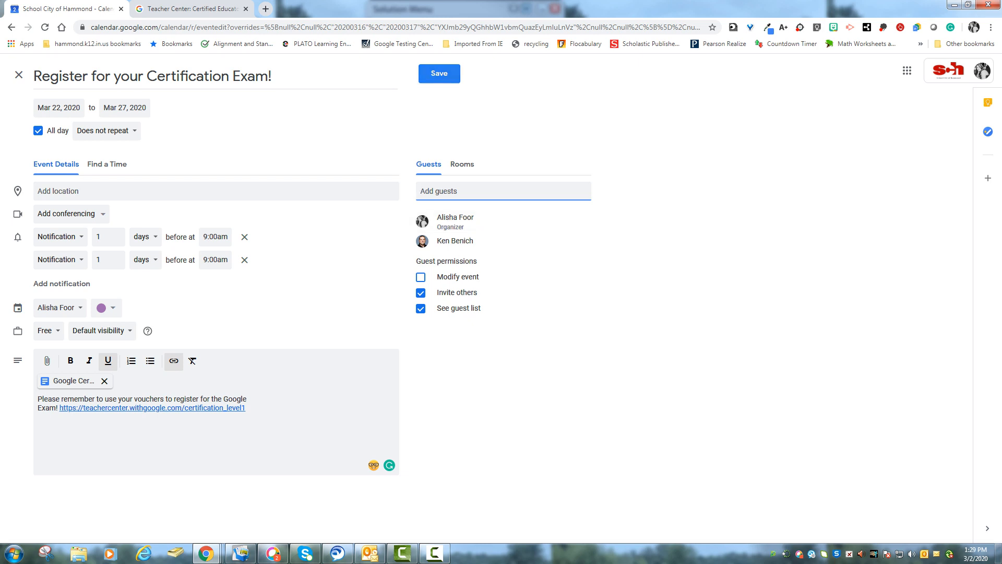
Step: Start saving the event, dismiss the invitation email question, and remove the invited colleague from the guests
left_click(448, 78)
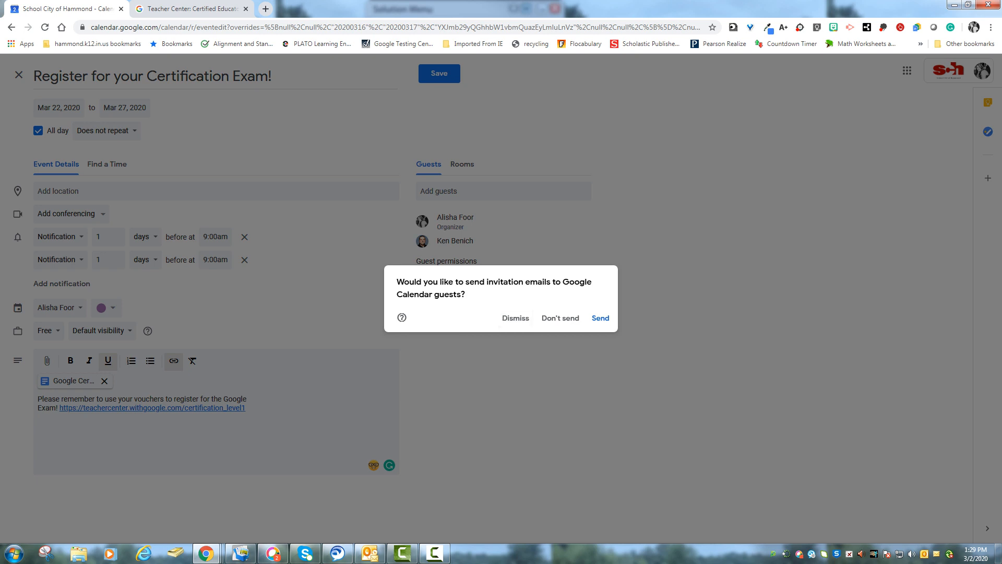
left_click(515, 318)
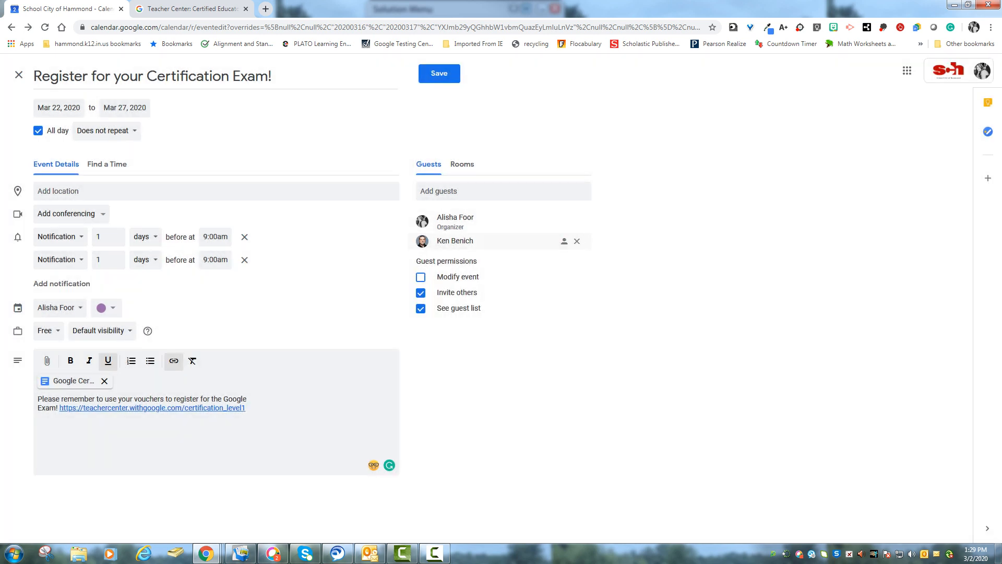
left_click(577, 241)
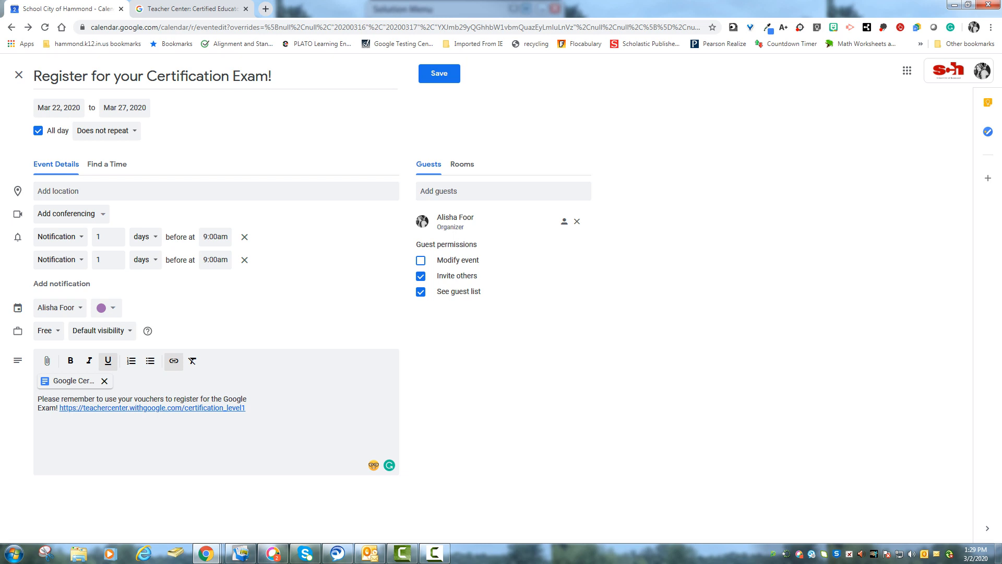
Step: Save the event, then display the Google Level 1 Certification Course Winter 2020 calendar and change its colour to orange
left_click(440, 73)
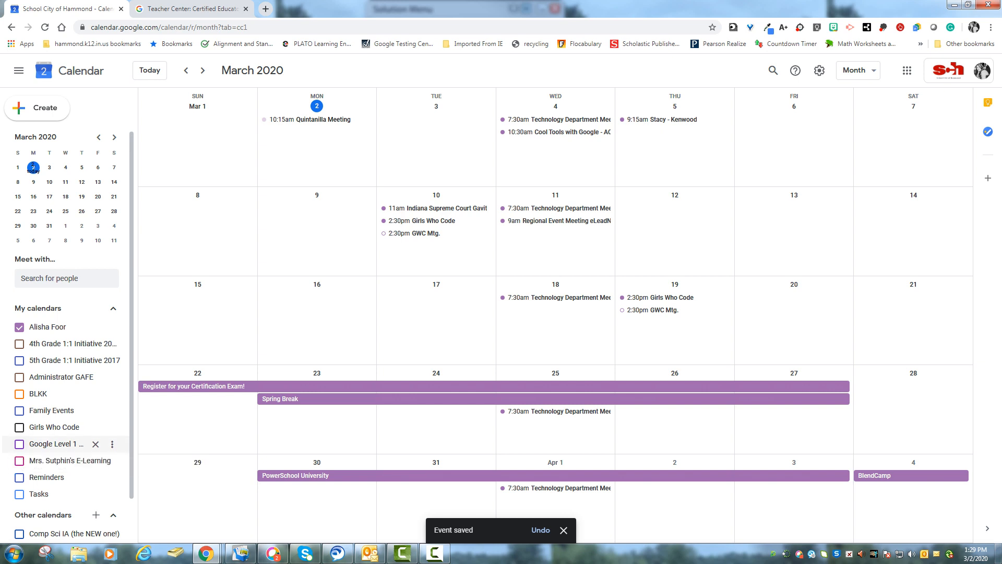
left_click(19, 443)
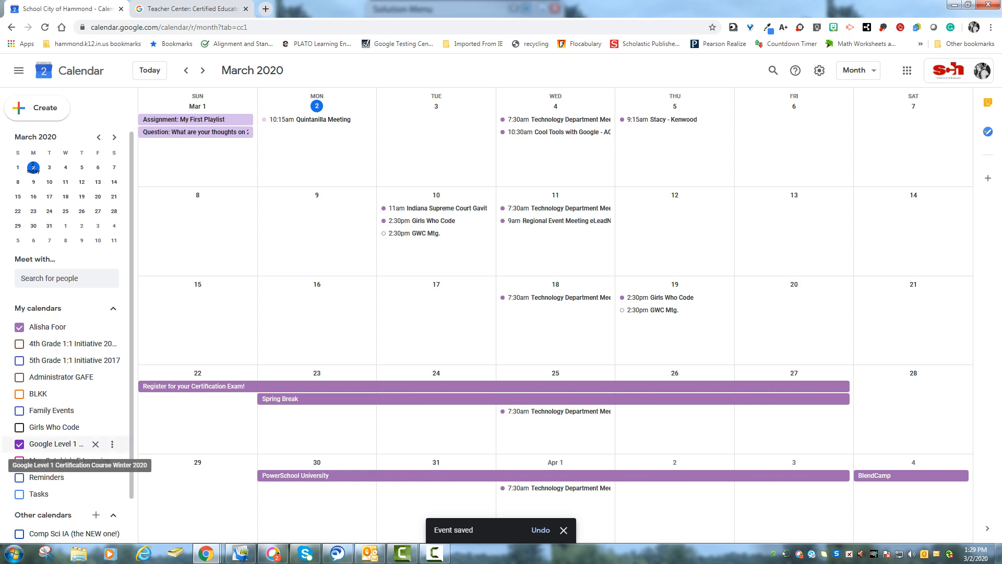
left_click(108, 444)
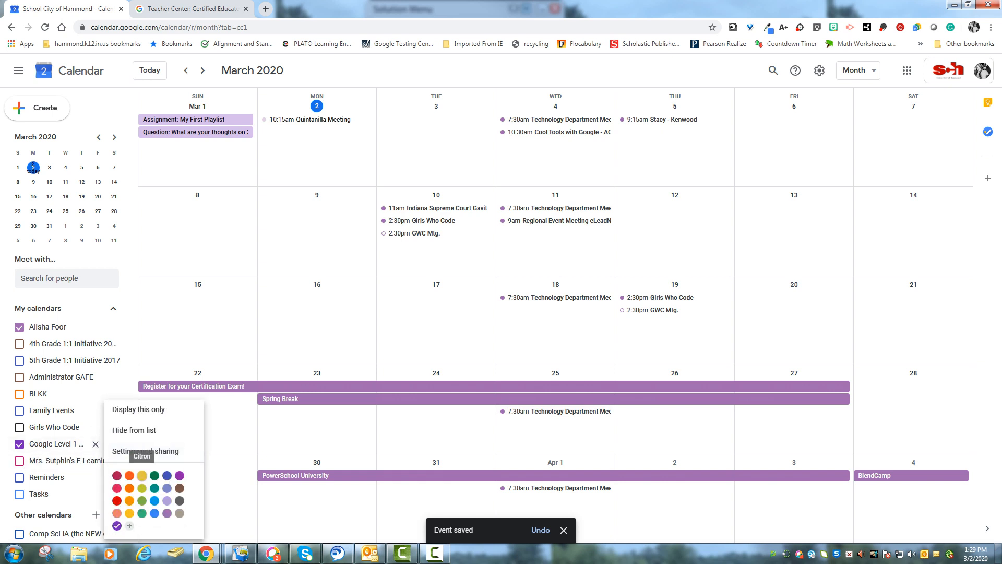
left_click(130, 475)
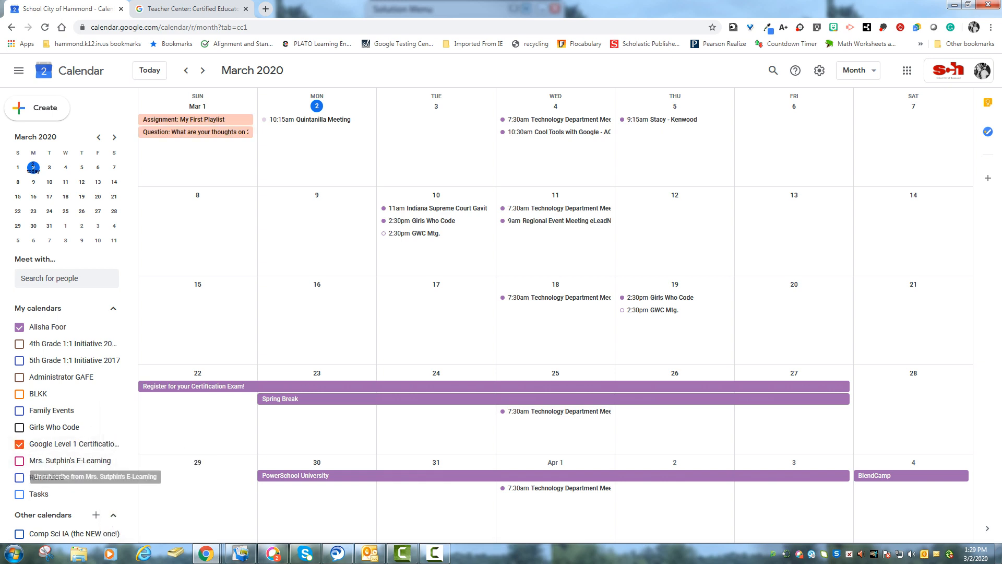
Step: Move the "Register for your Certification Exam!" event to the Google Level 1 Certification Course Winter 2020 calendar and save it
left_click(501, 386)
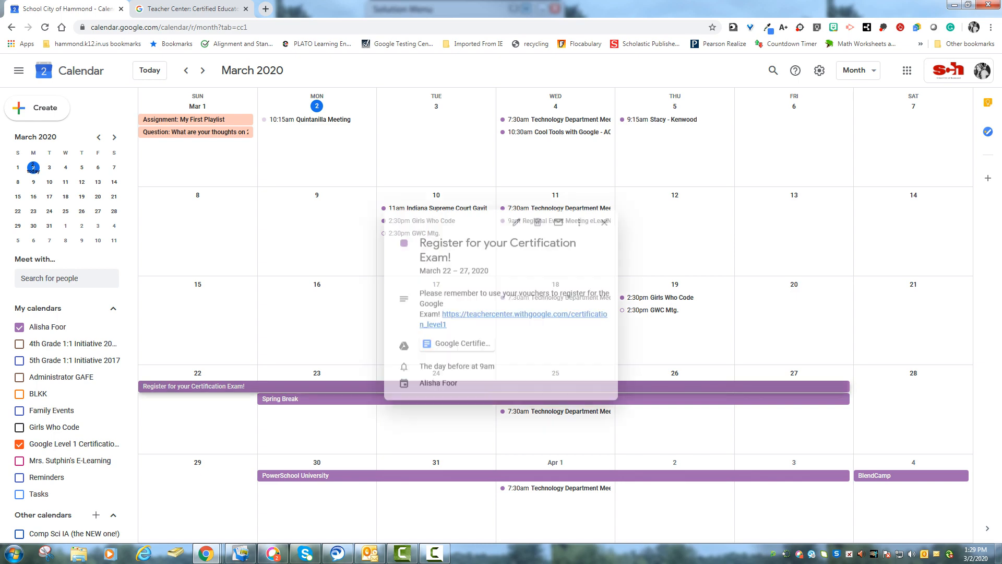
left_click(517, 216)
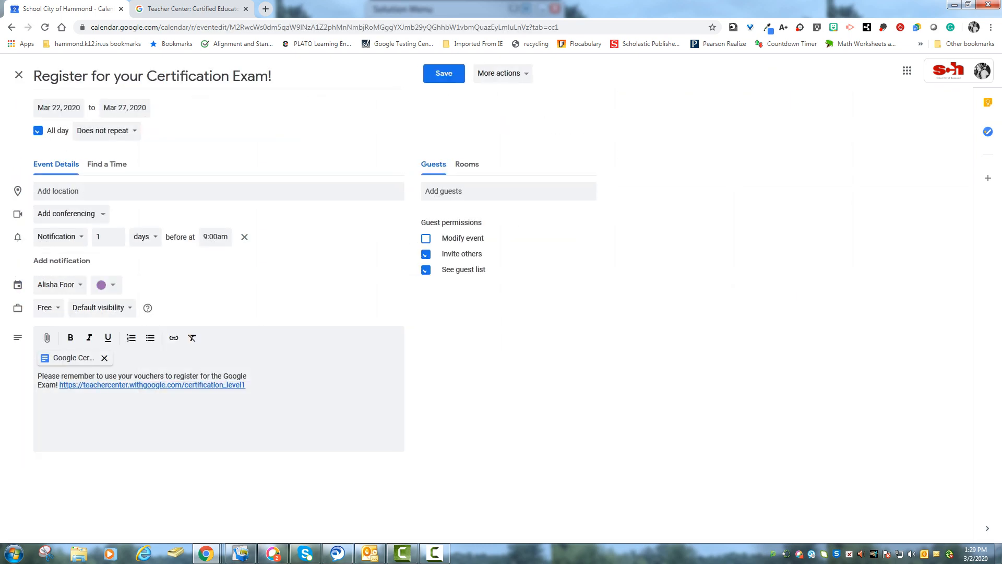
left_click(58, 284)
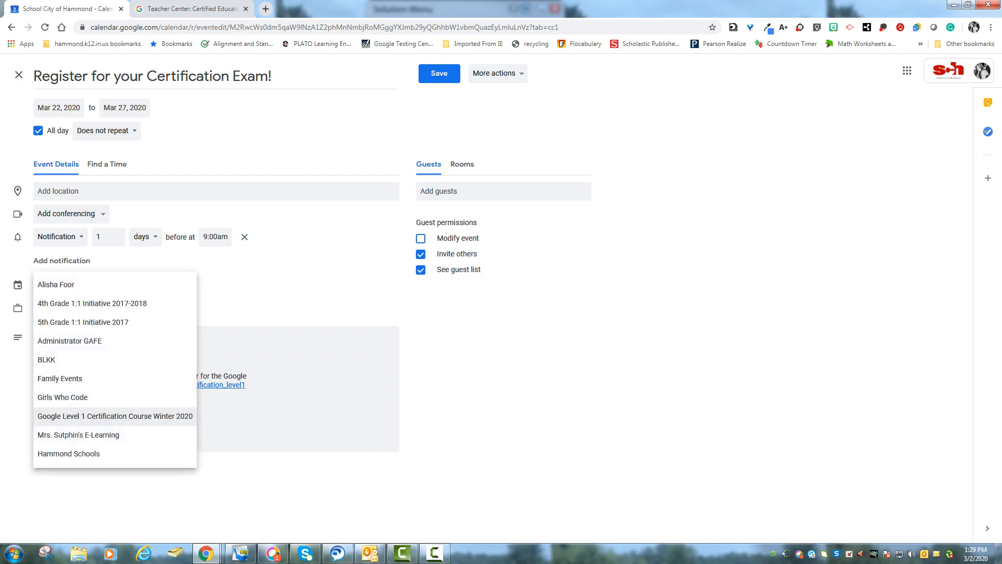
key("Return")
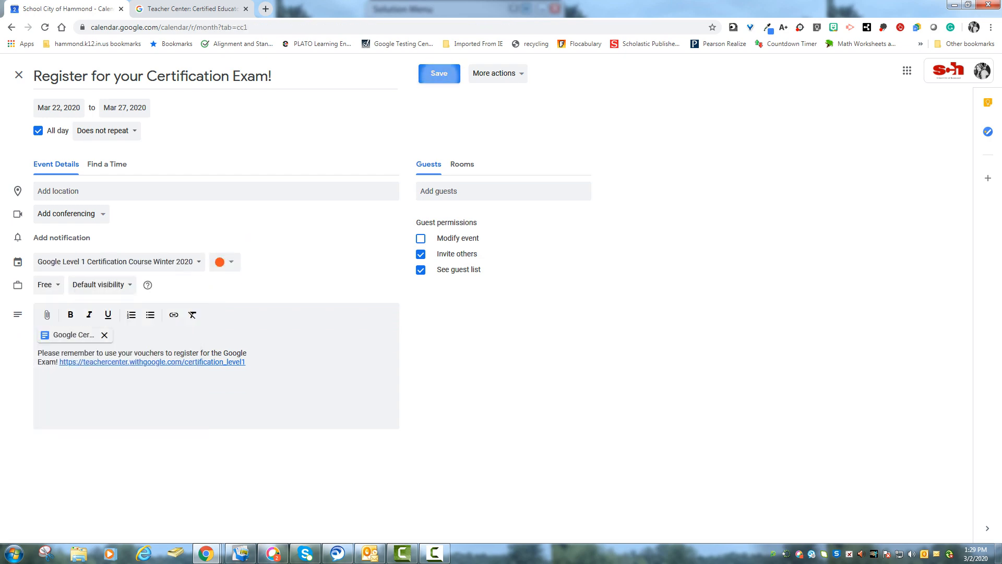
left_click(440, 73)
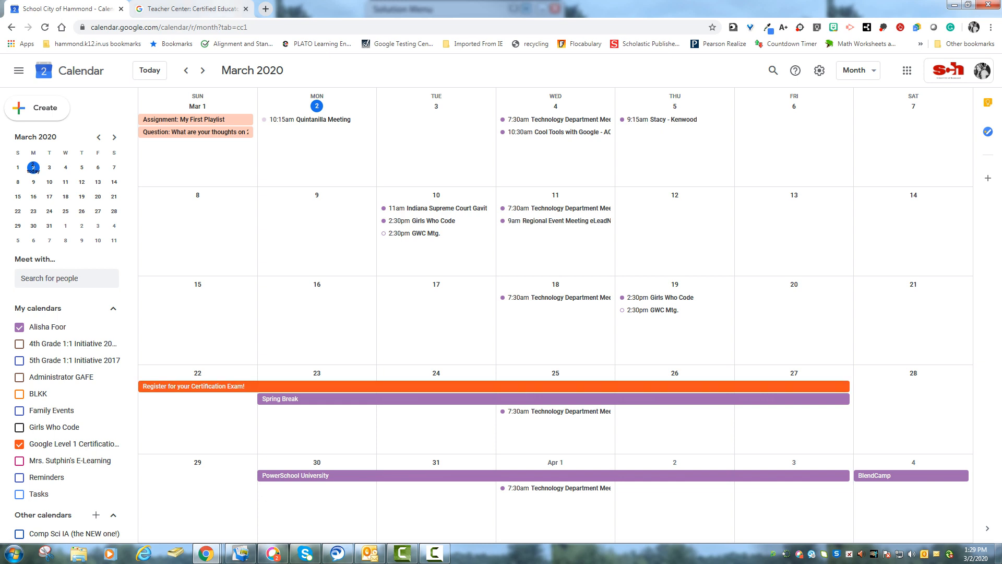
Step: Switch to Google Classroom and open the Google Level 1 Certification Course class for Winter 2020
key("ctrl+t")
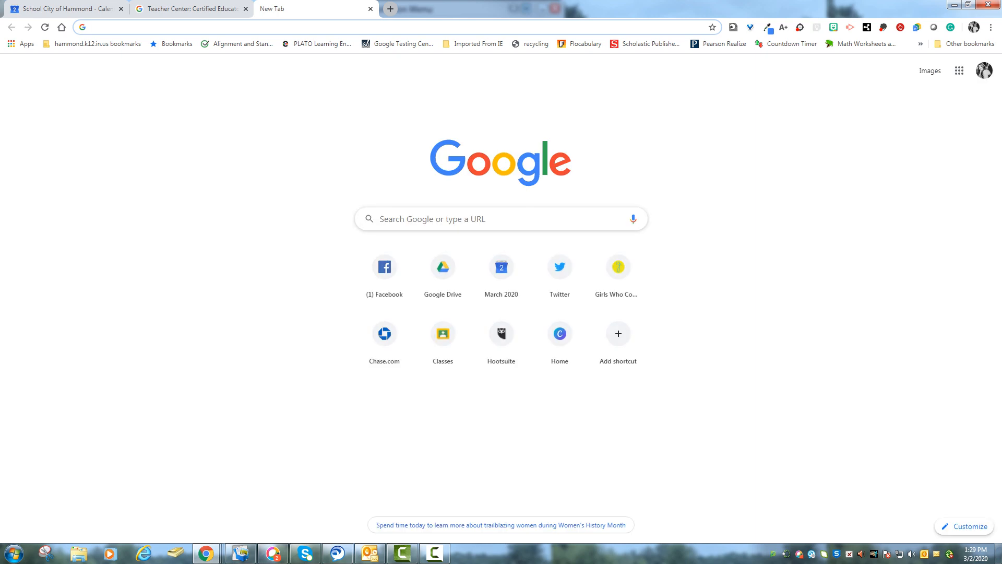
type("clas")
key("Return")
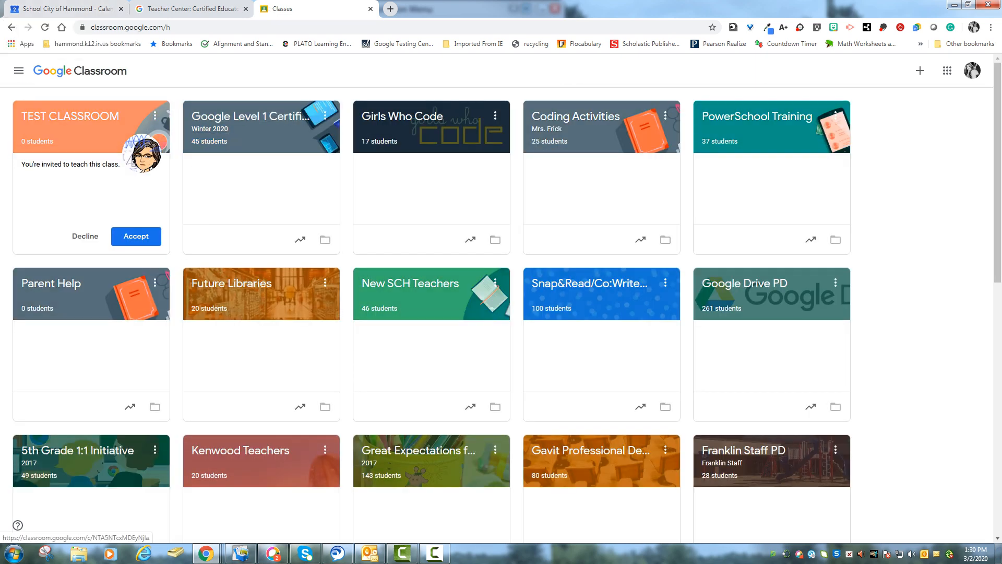
left_click(246, 116)
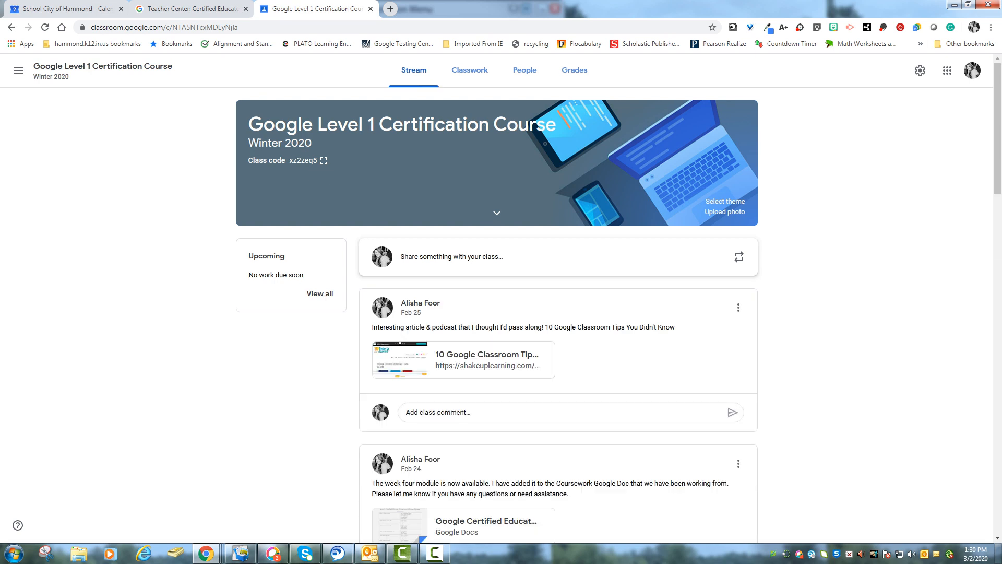
Step: View the course's Google Calendar from the class's classwork page
left_click(470, 70)
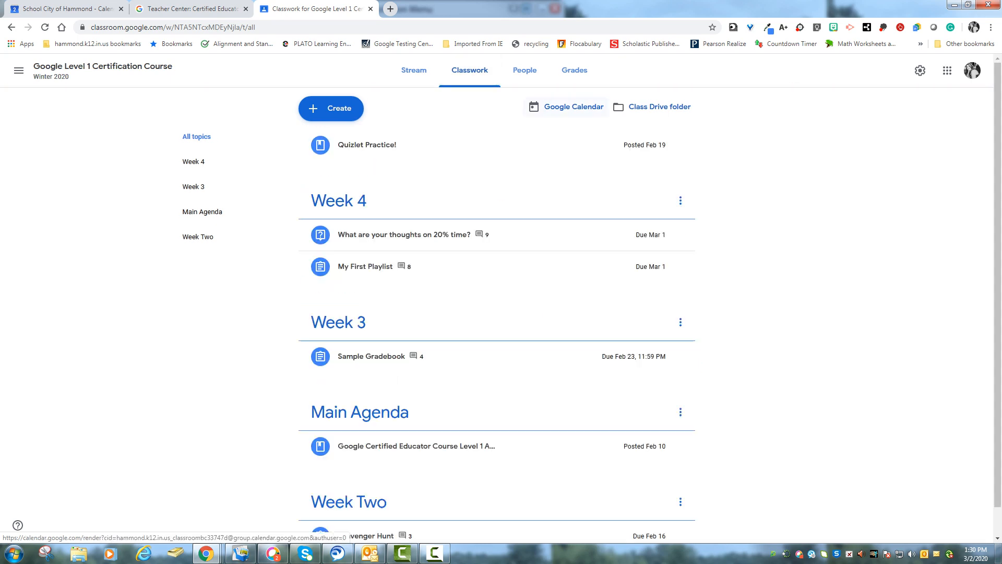
left_click(573, 107)
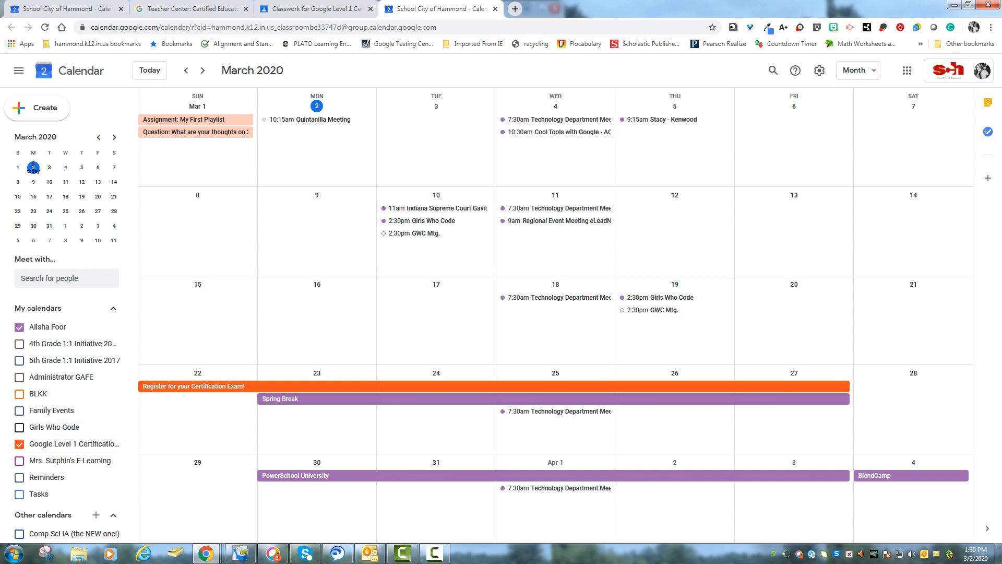
left_click(314, 8)
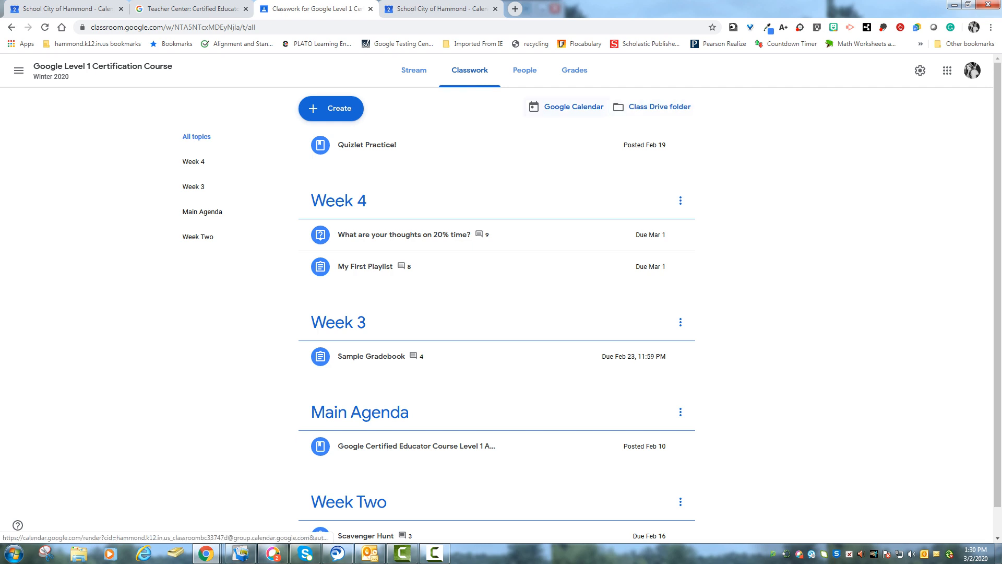
left_click(573, 106)
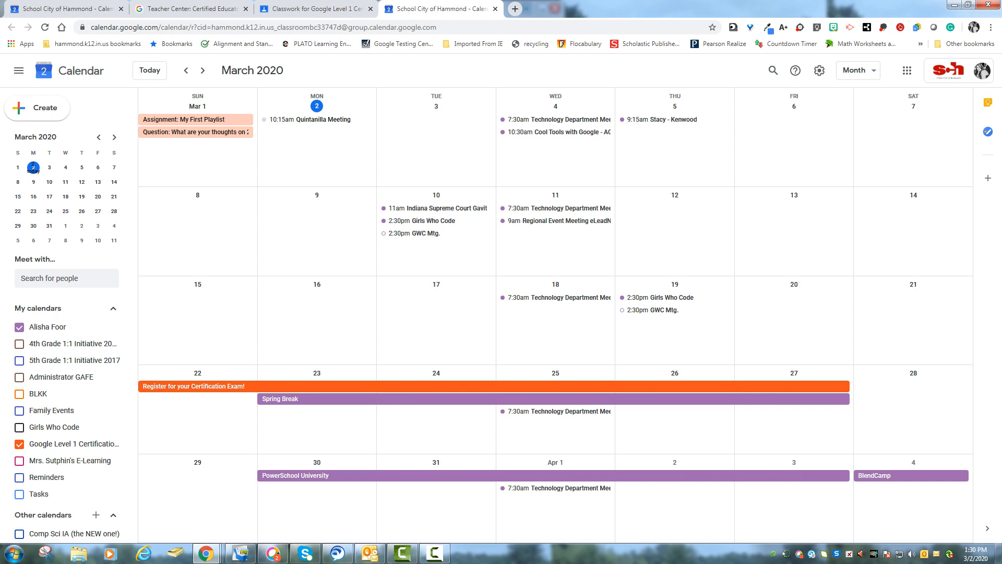
left_click(435, 554)
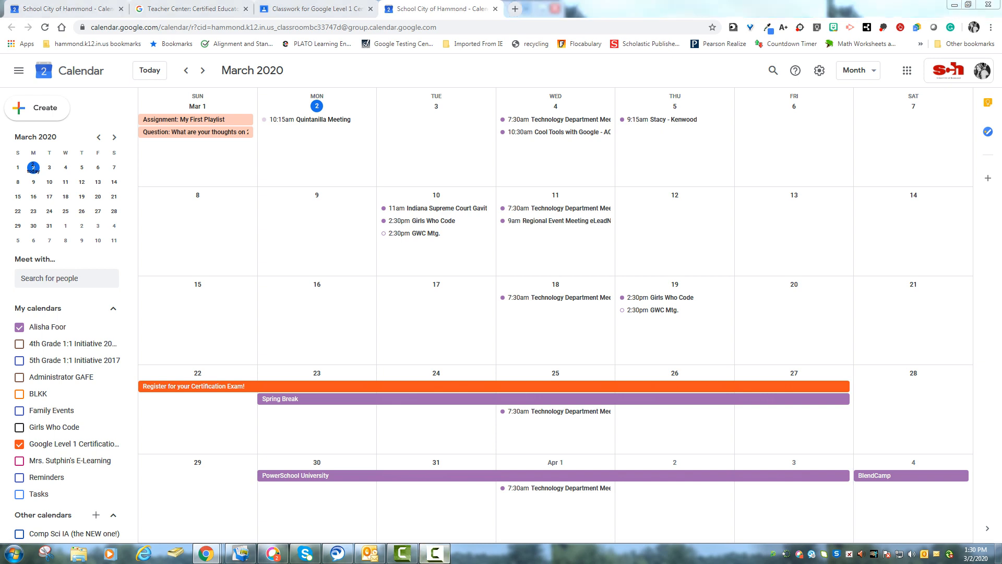